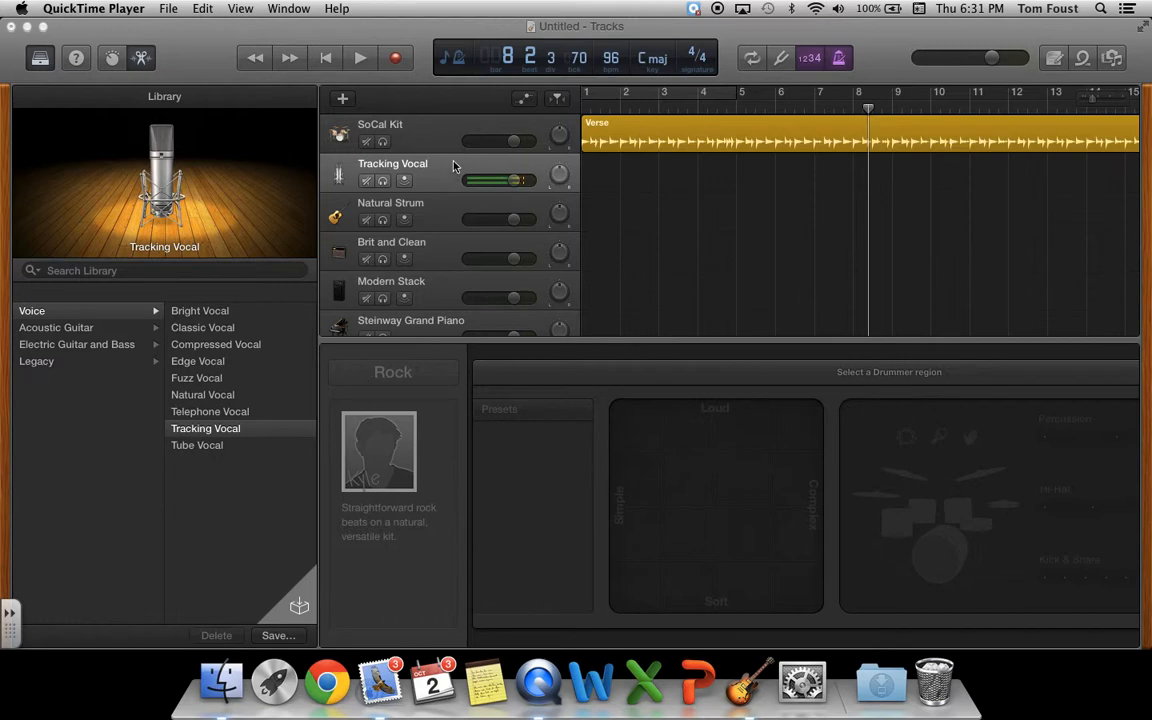
Delete the Natural Strum, Brit and Clean, and Modern Stack tracks from the project
{"action": "right_click", "coordinate": [437, 224]}
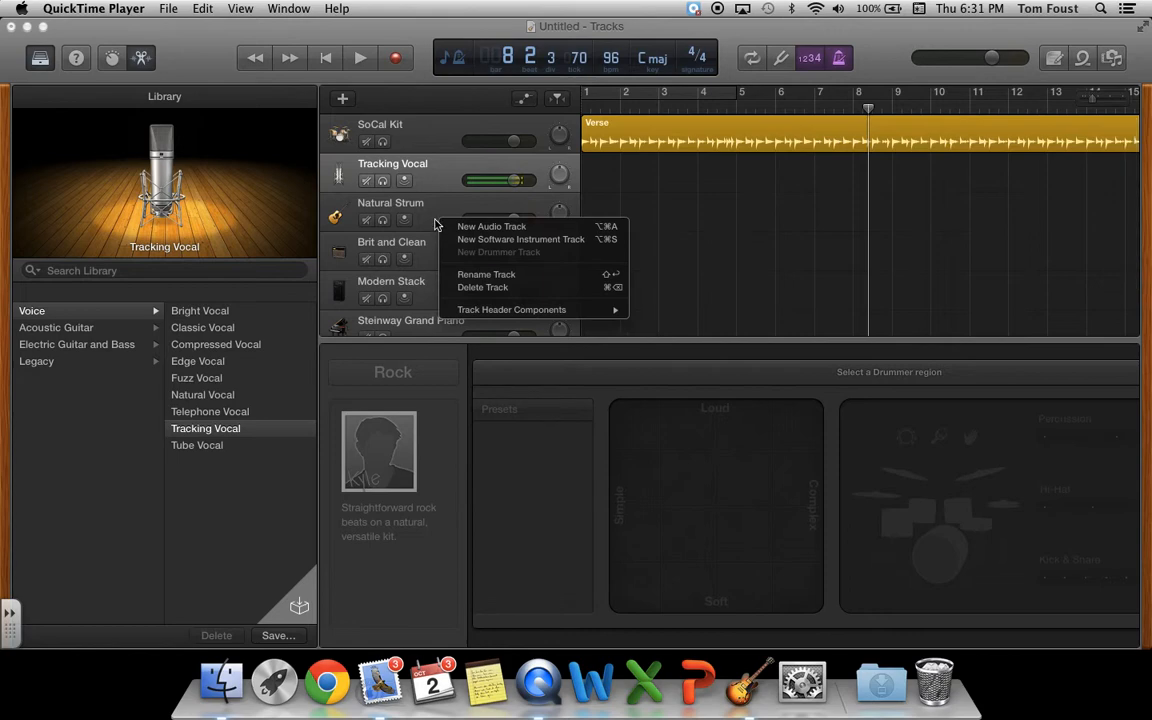
{"action": "left_click", "coordinate": [436, 224]}
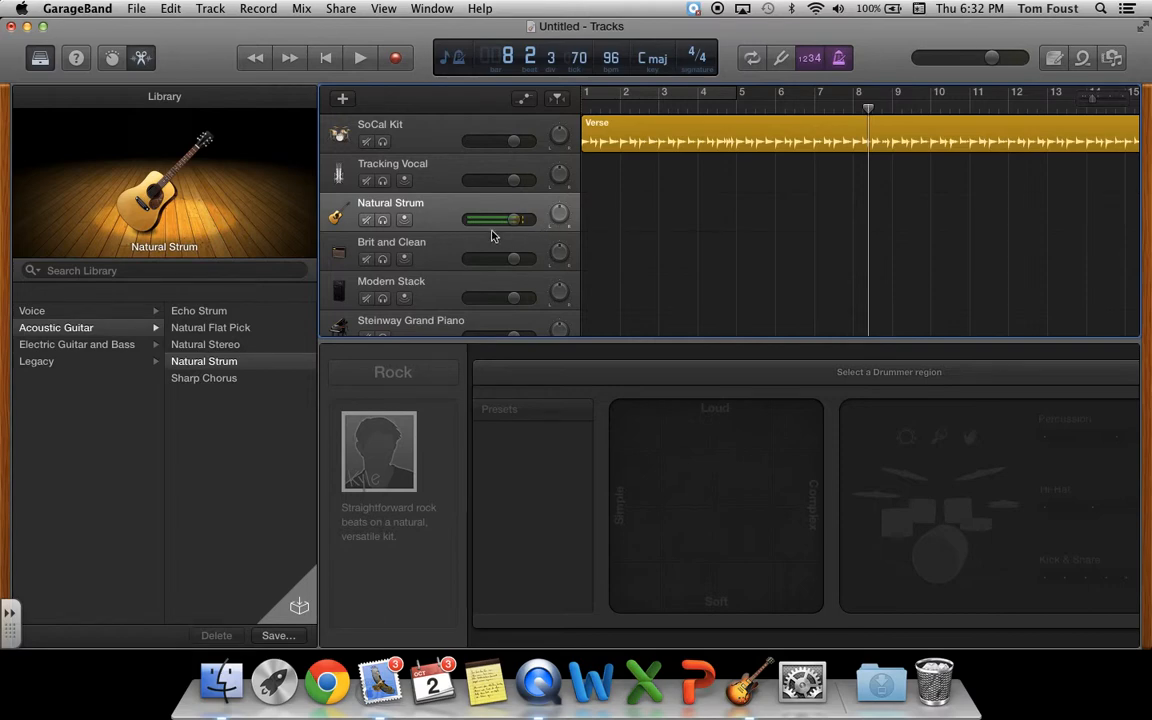
{"action": "right_click", "coordinate": [433, 213]}
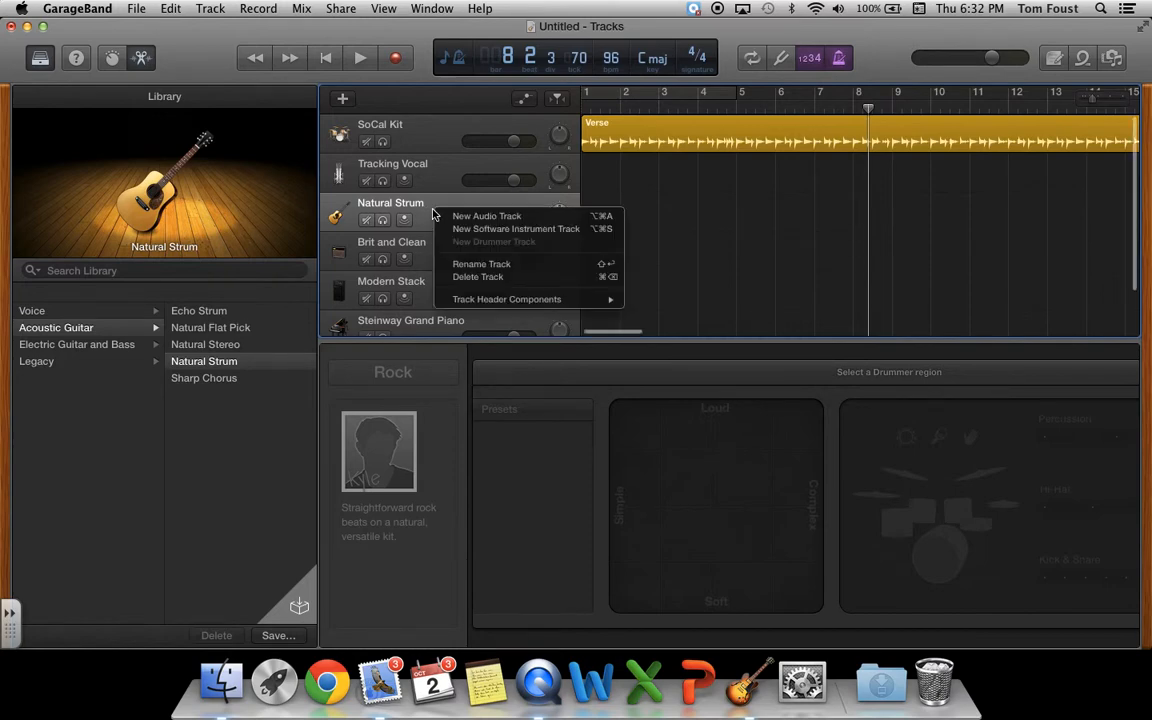
{"action": "left_click", "coordinate": [525, 277]}
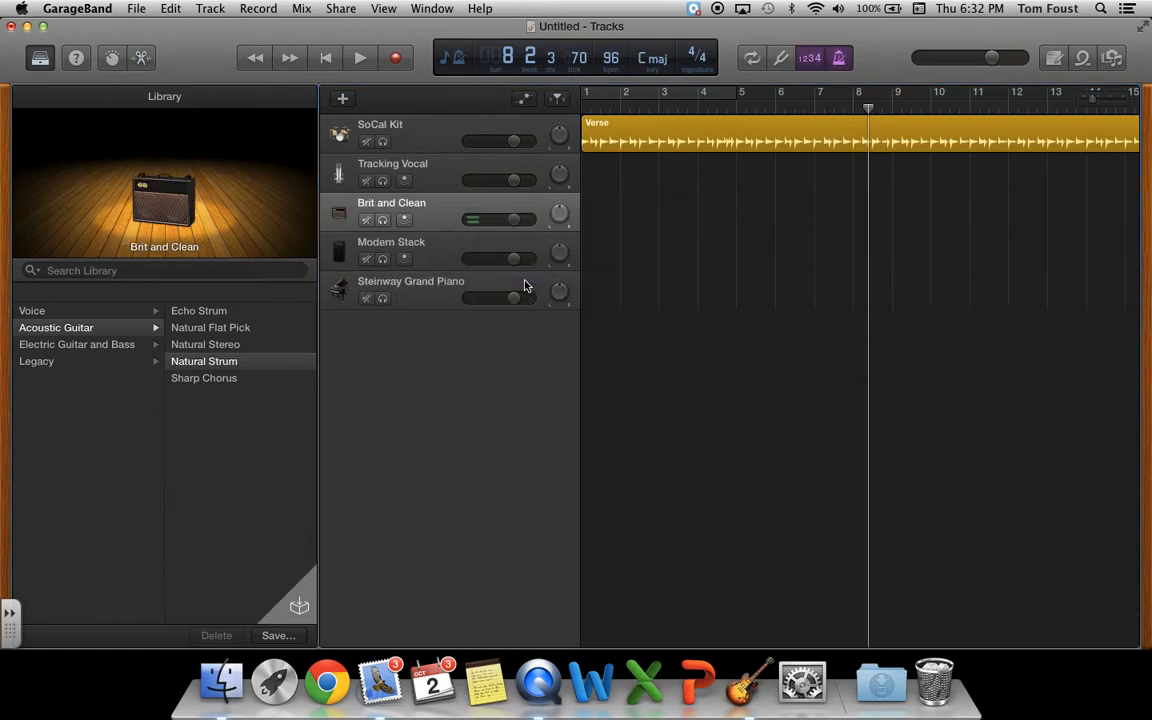
{"action": "right_click", "coordinate": [439, 216]}
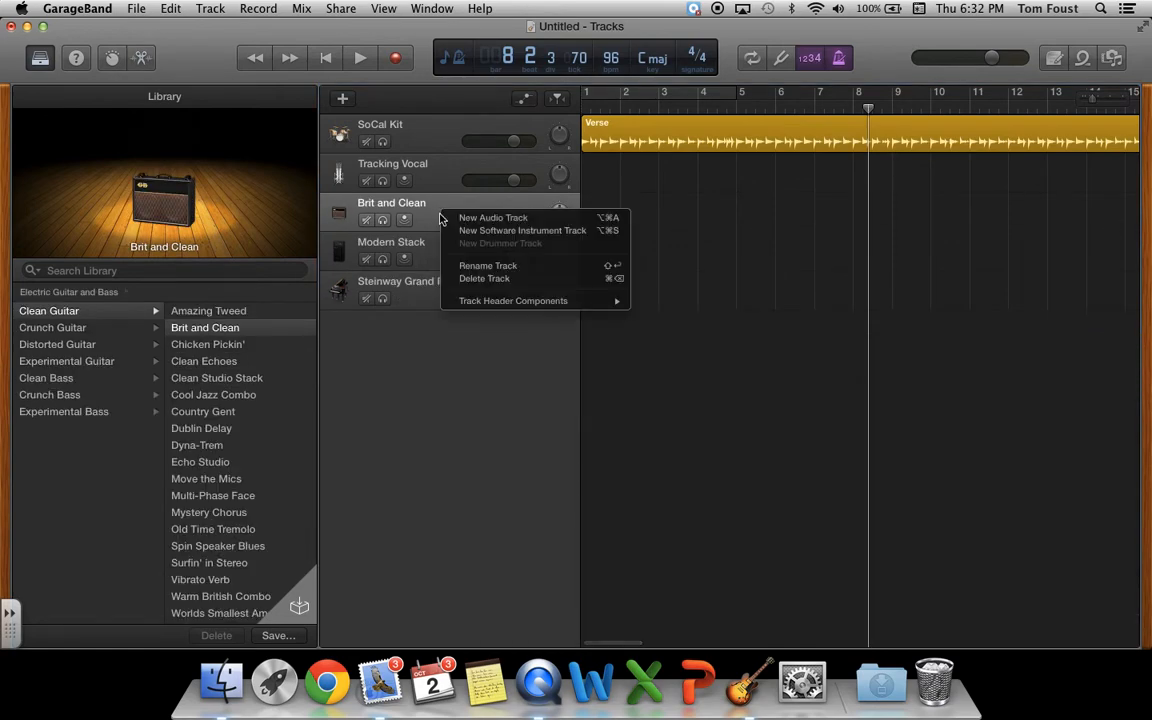
{"action": "left_click", "coordinate": [474, 280]}
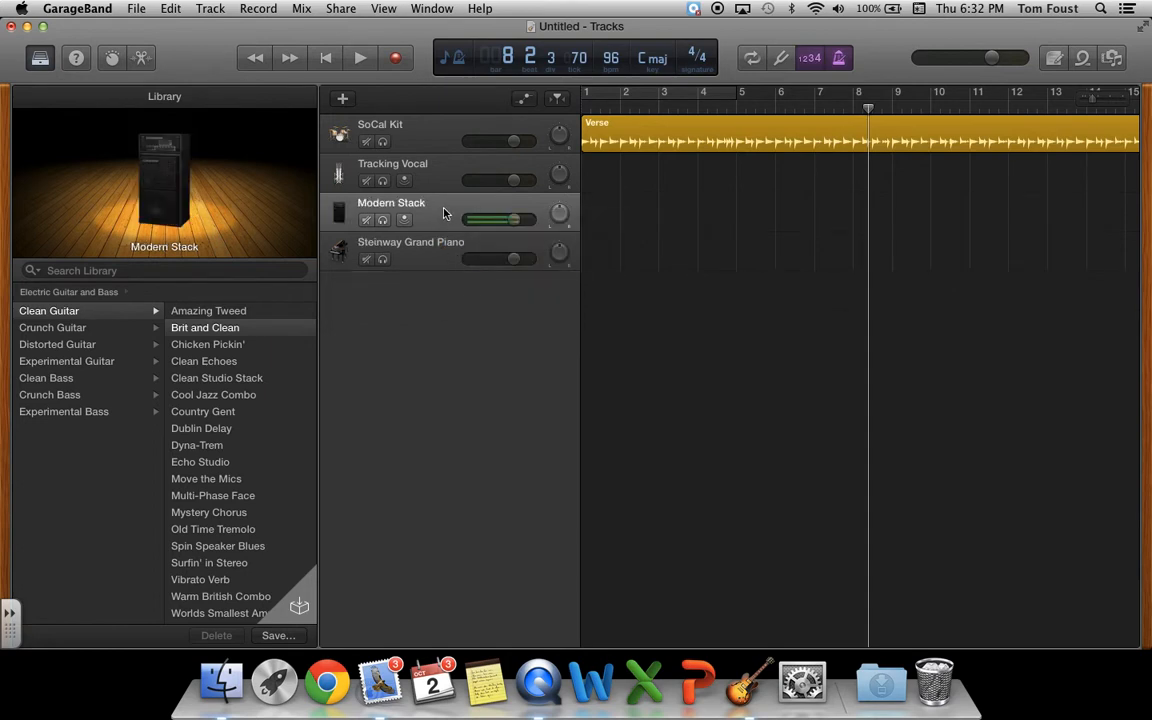
{"action": "right_click", "coordinate": [446, 213]}
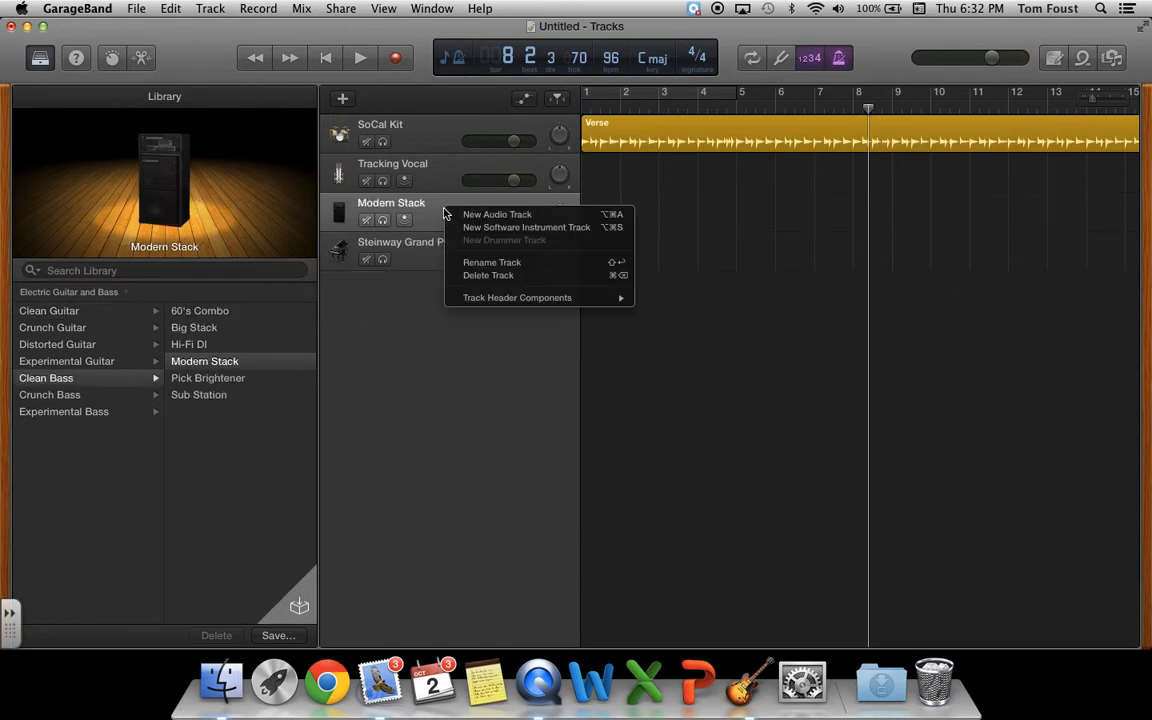
{"action": "left_click", "coordinate": [475, 276]}
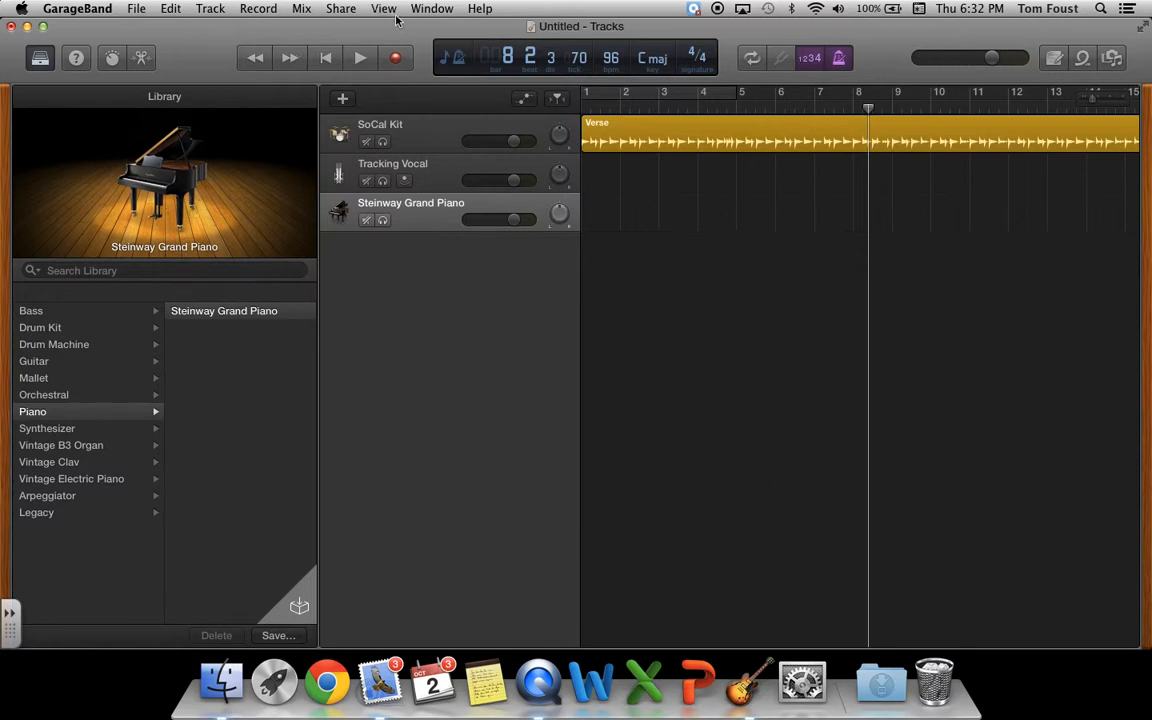
Show the Musical Typing keyboard for the Steinway Grand Piano track and move it slightly left below the tracks
{"action": "left_click", "coordinate": [432, 9]}
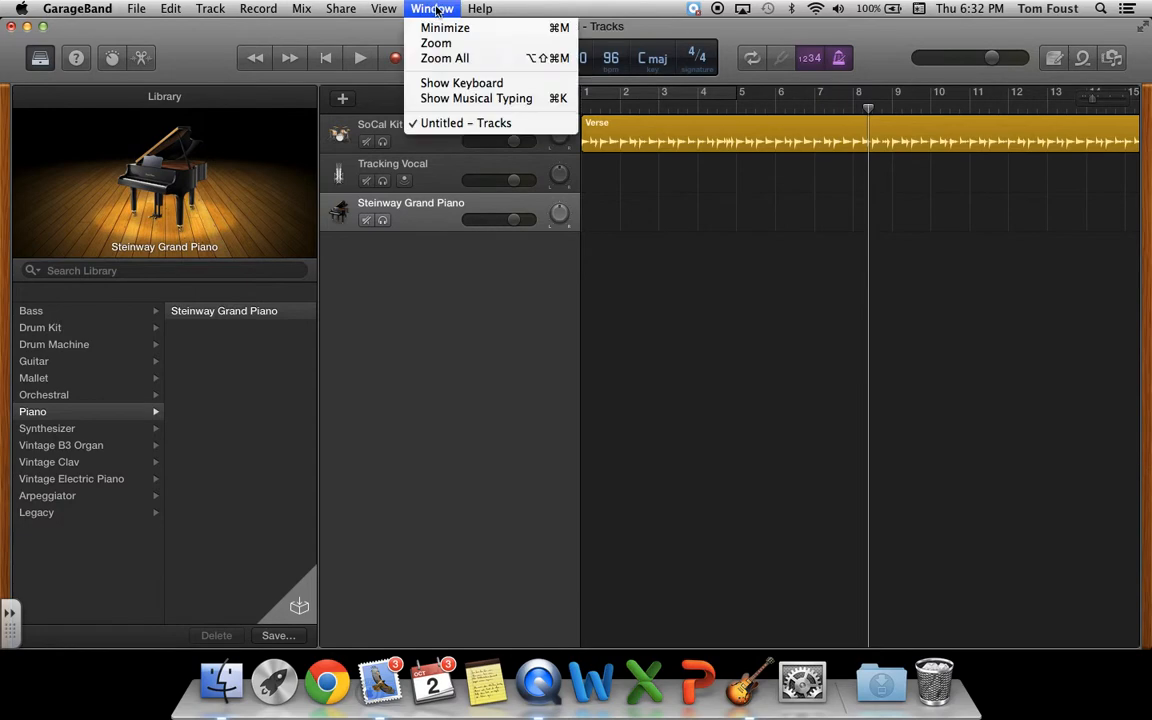
{"action": "left_click", "coordinate": [445, 98]}
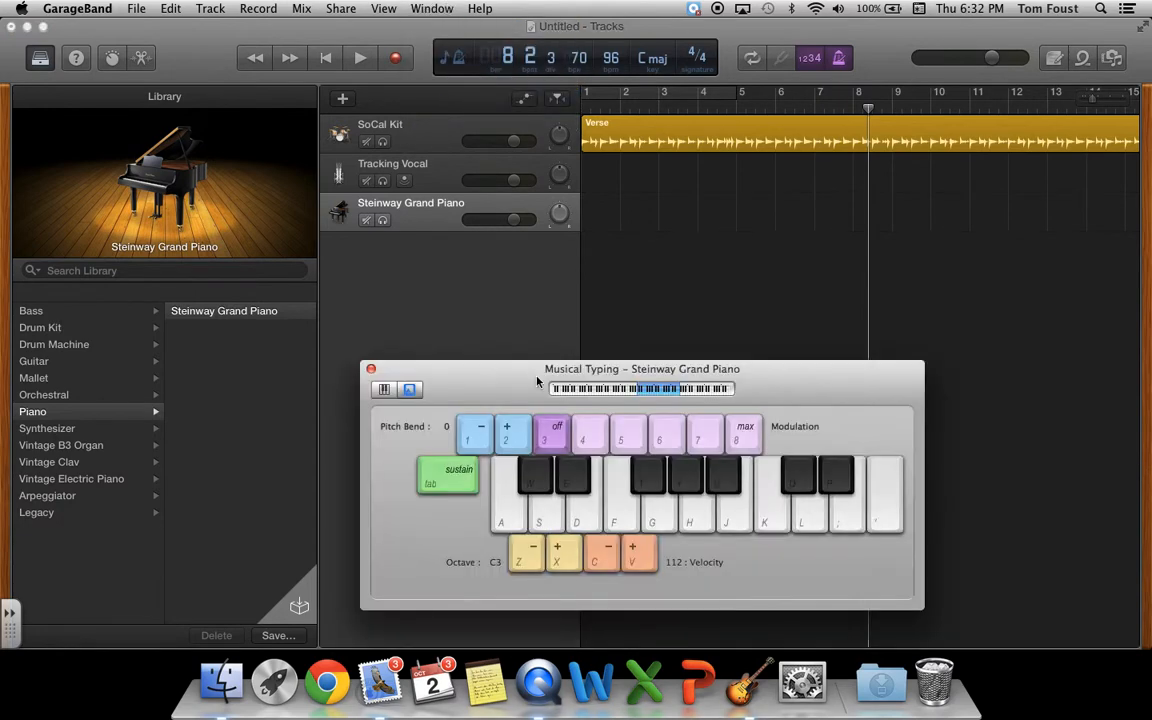
{"action": "left_click_drag", "start_coordinate": [538, 377], "coordinate": [488, 377]}
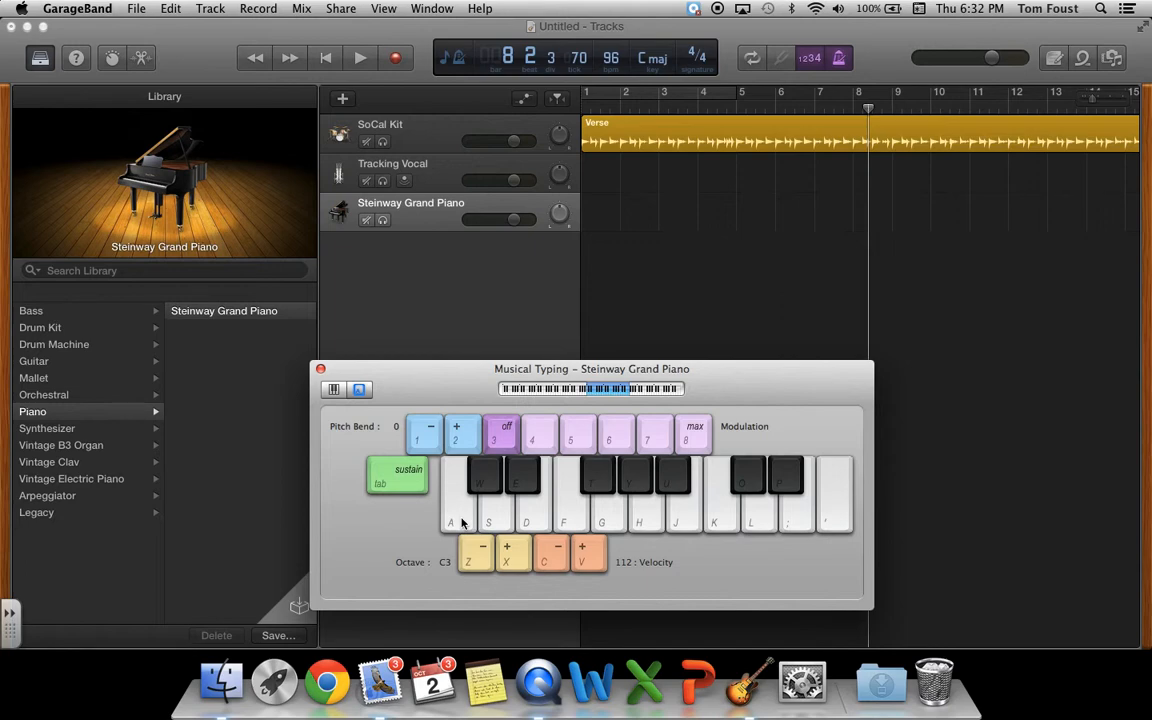
Practise the C, G, A minor and F chords two times through on the Musical Typing piano, building them from their notes
{"action": "key", "text": "a"}
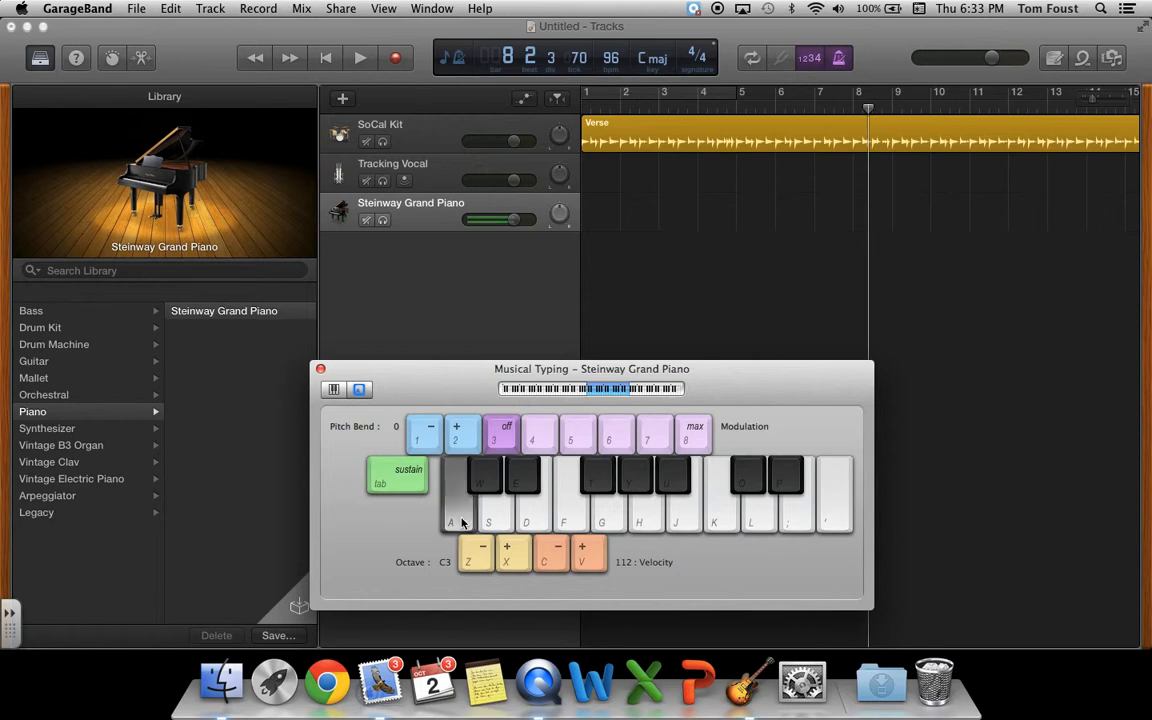
{"action": "key", "text": "d"}
{"action": "key", "text": "g"}
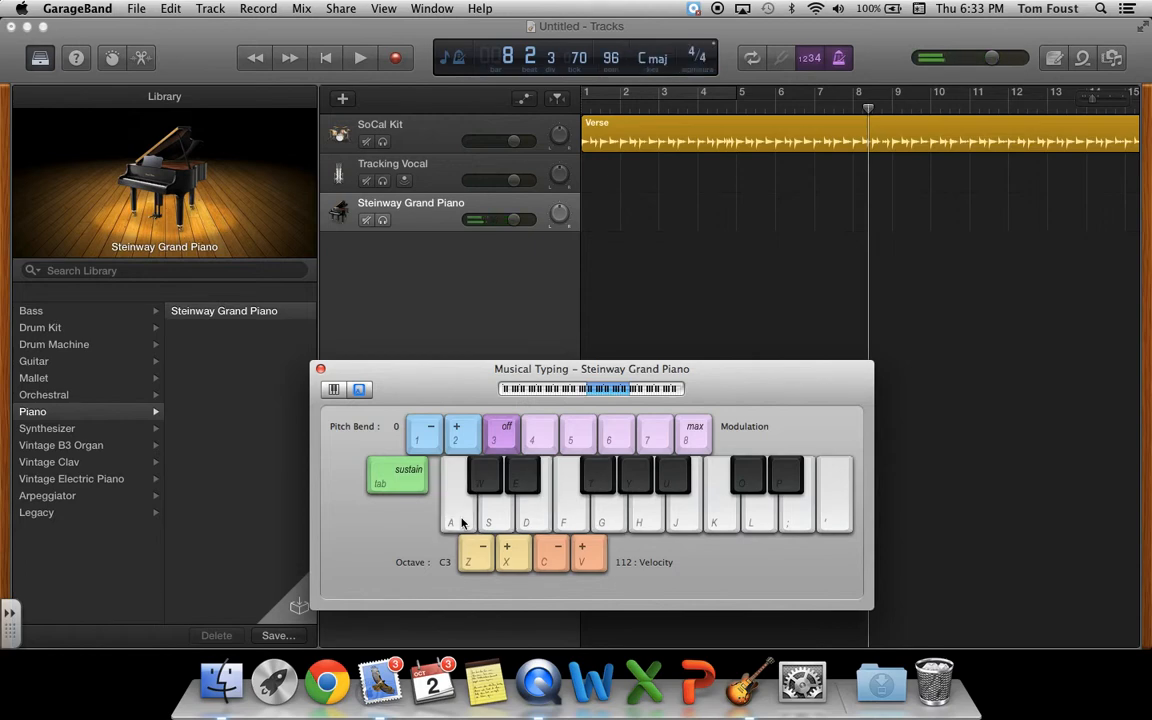
{"action": "key", "text": "g"}
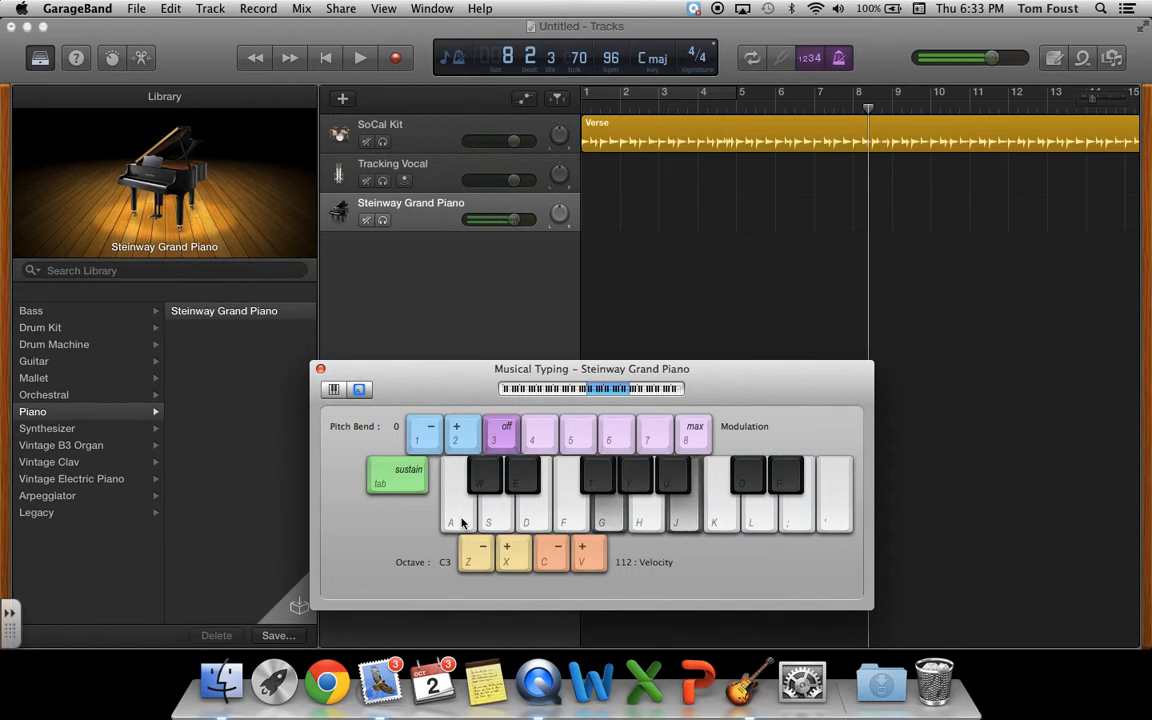
{"action": "key", "text": "j"}
{"action": "key", "text": "l"}
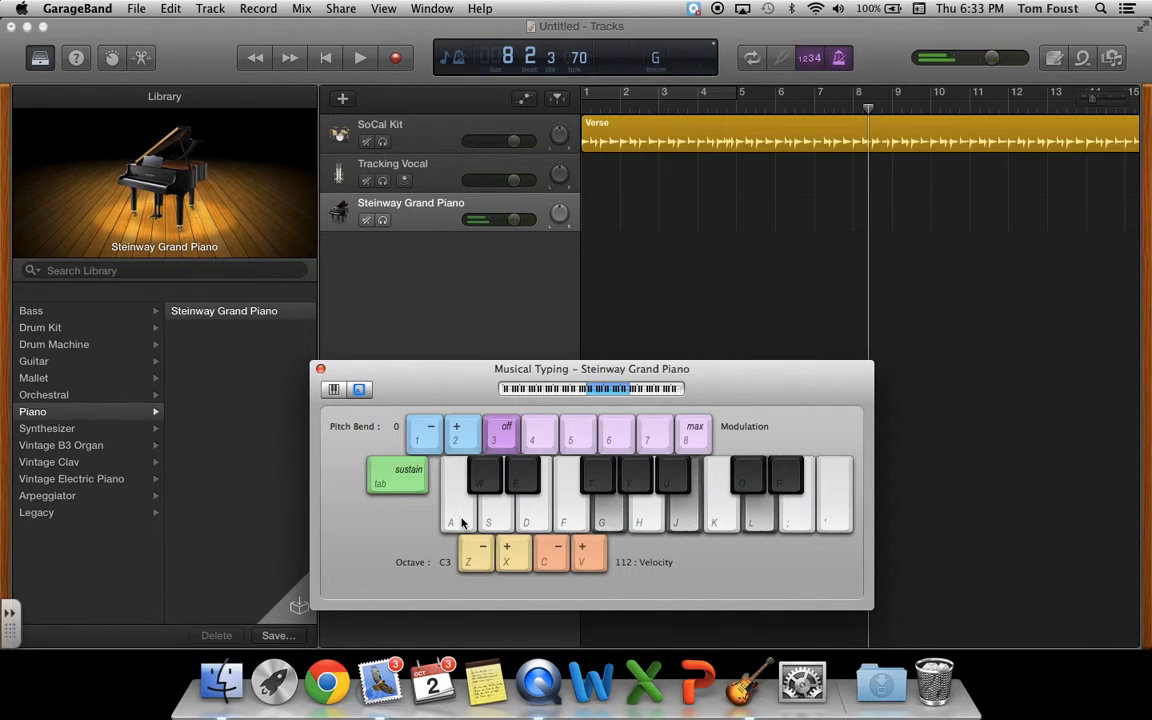
{"action": "key", "text": "h"}
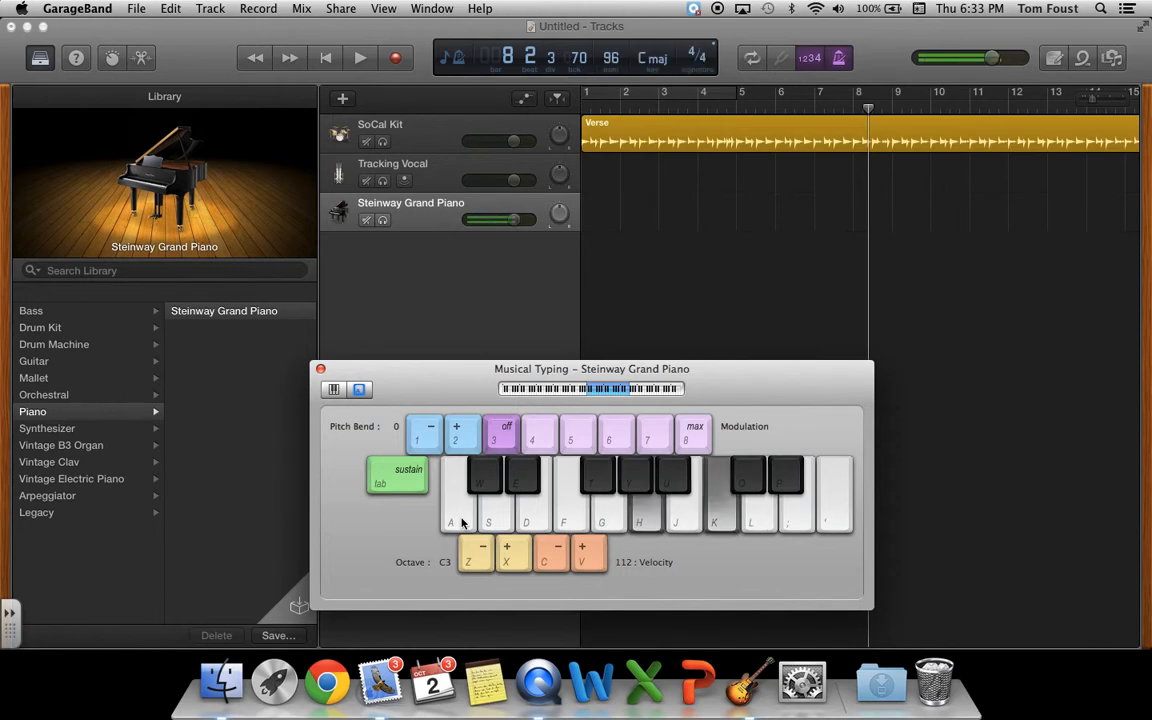
{"action": "key", "text": "k"}
{"action": "key", "text": "semicolon"}
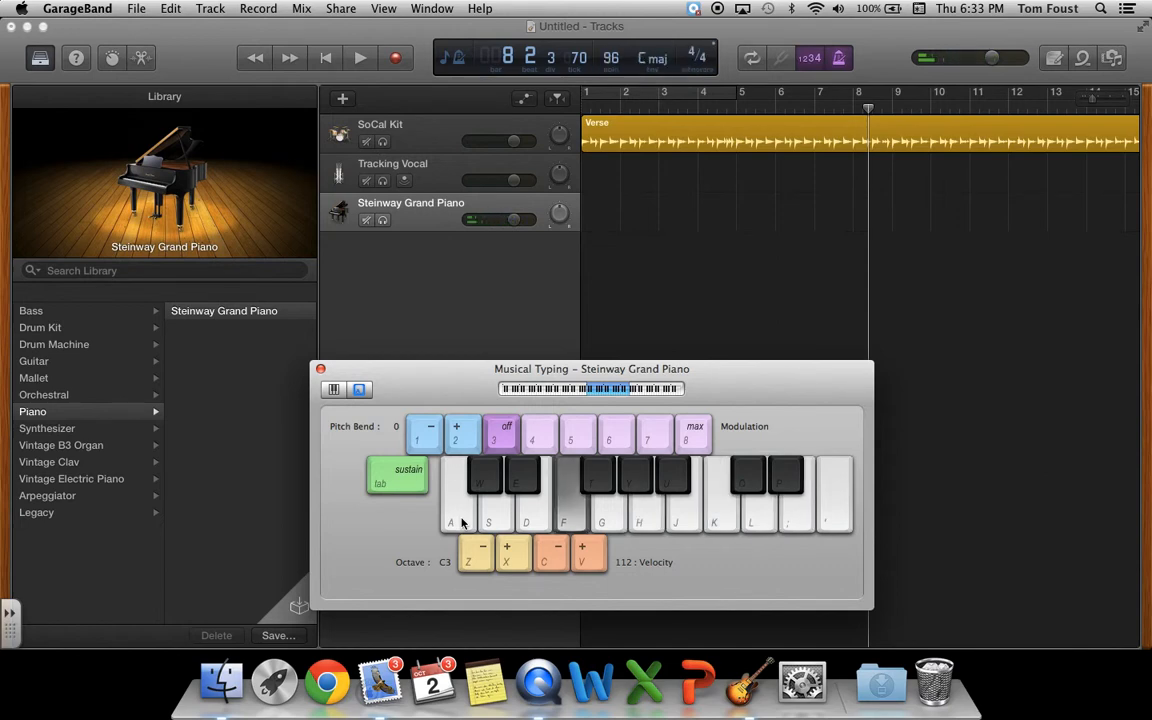
{"action": "key", "text": "f"}
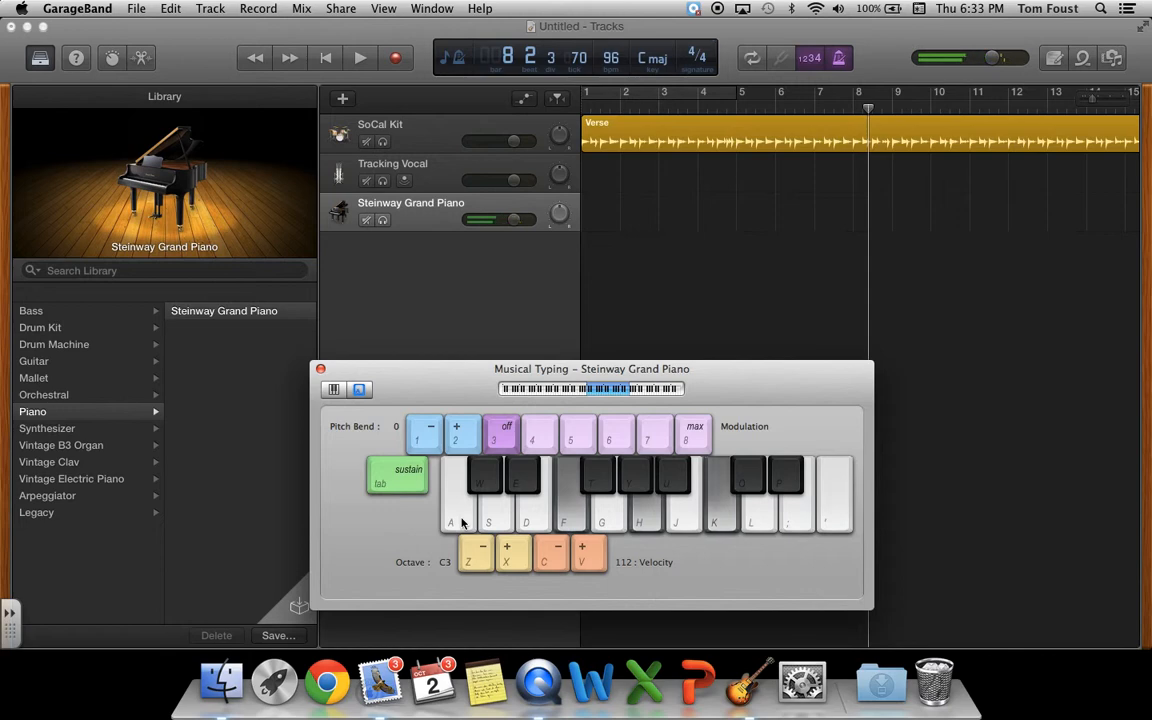
{"action": "key", "text": "k"}
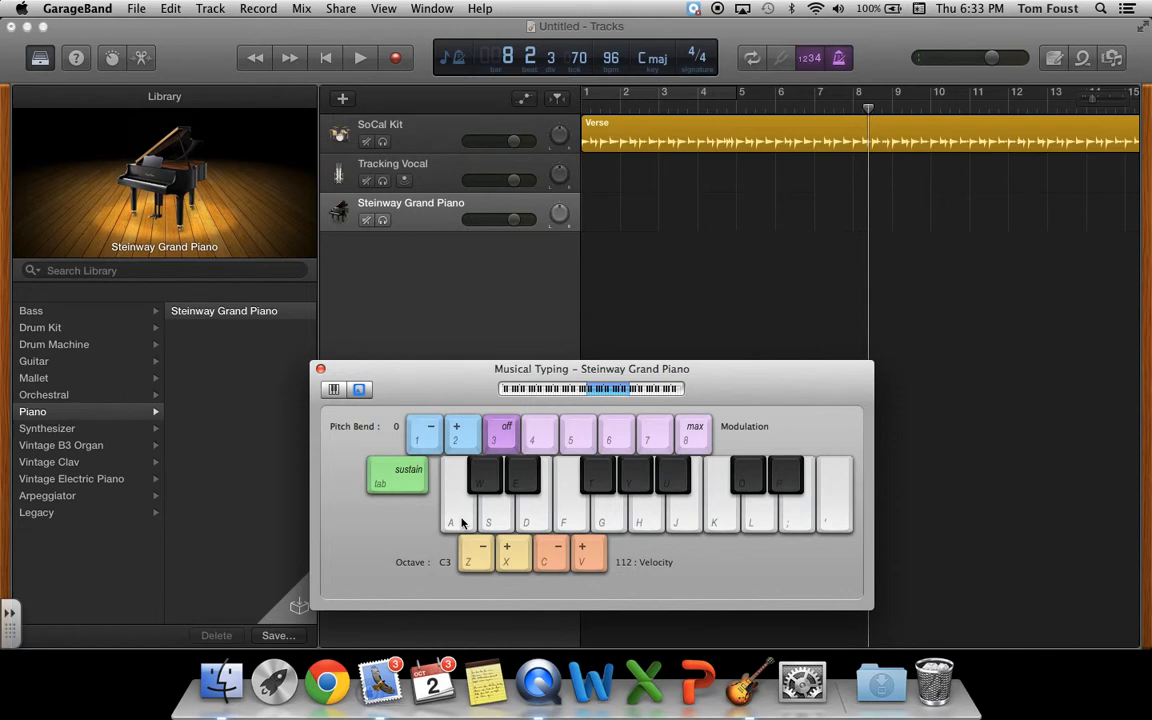
{"action": "key", "text": "a"}
{"action": "key", "text": "d"}
{"action": "key", "text": "g"}
{"action": "key", "text": "g"}
{"action": "key", "text": "j"}
{"action": "key", "text": "l"}
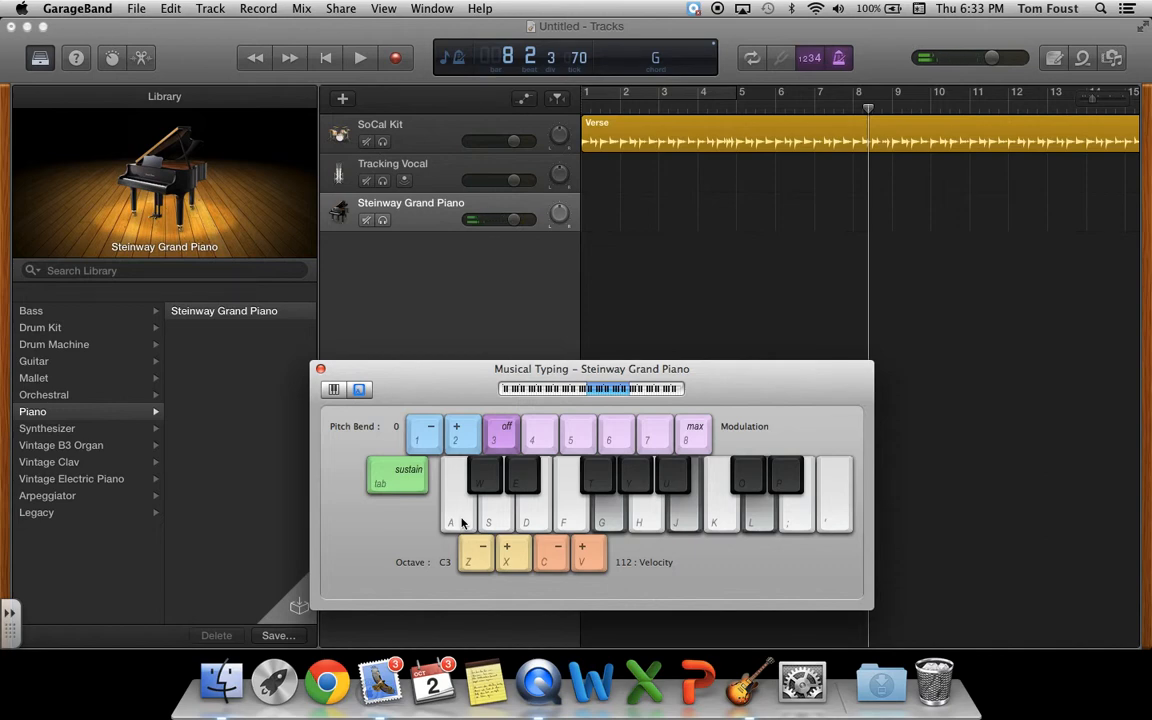
{"action": "key", "text": "h"}
{"action": "key", "text": "k"}
{"action": "key", "text": "semicolon"}
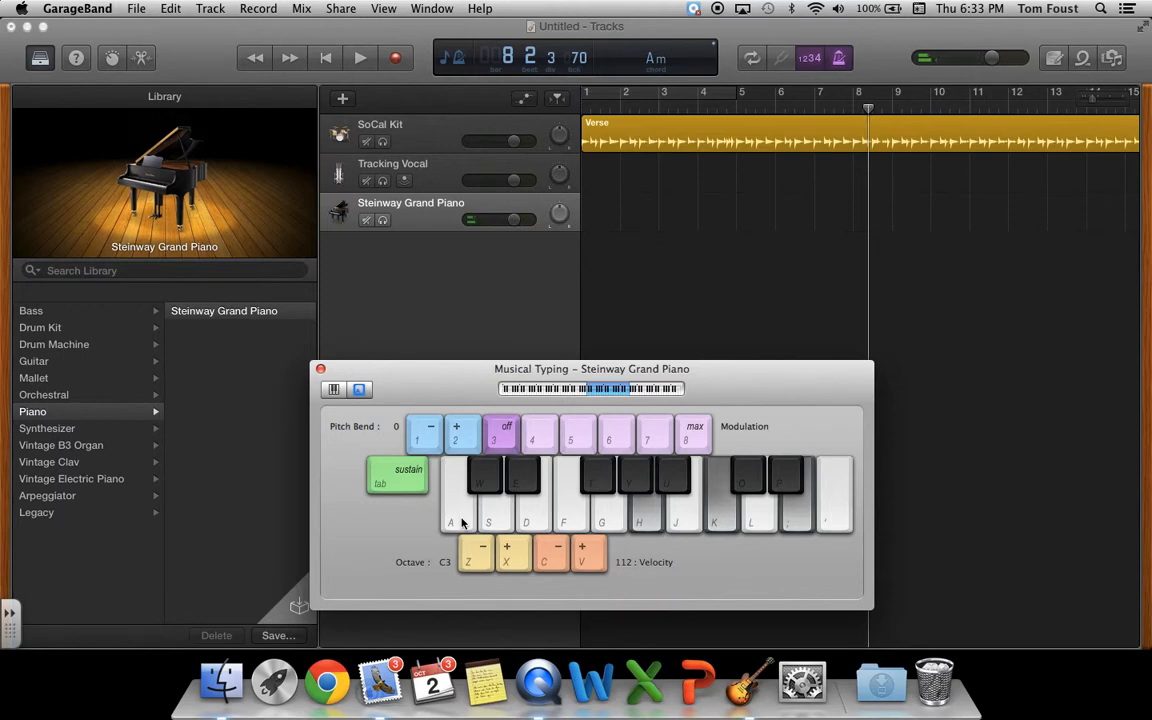
{"action": "key", "text": "f"}
{"action": "key", "text": "h"}
{"action": "key", "text": "k"}
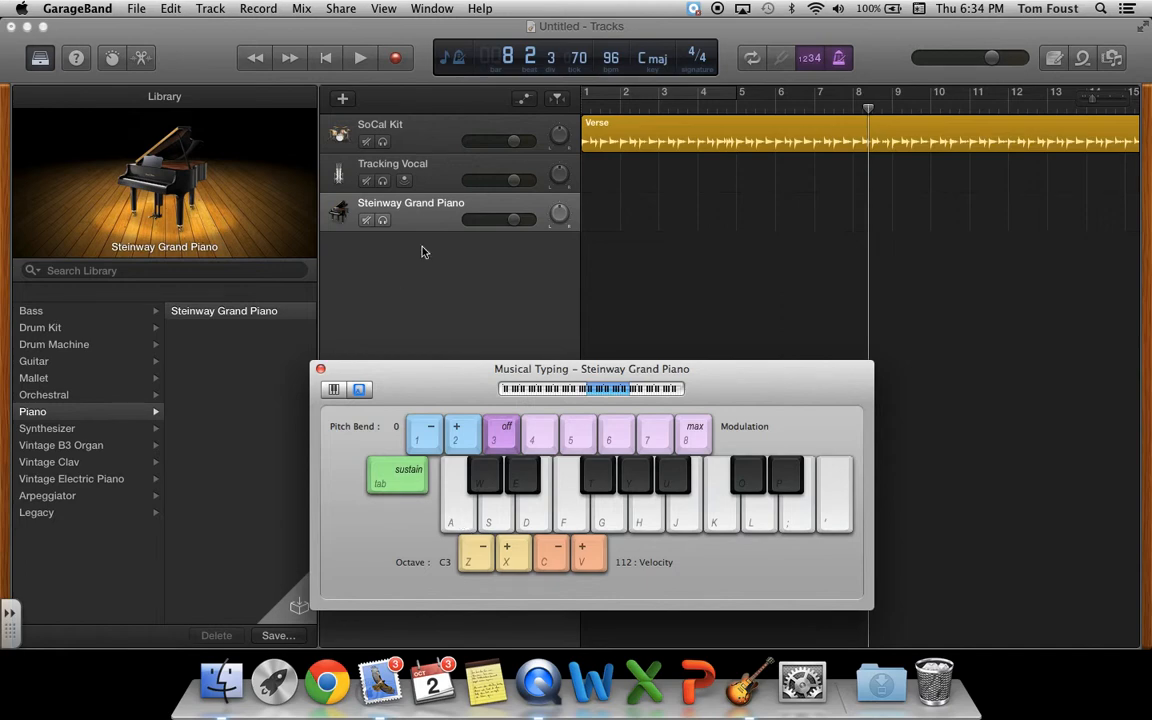
Set the project tempo to 65 bpm and return the playhead to the beginning of the song
{"action": "double_click", "coordinate": [614, 61]}
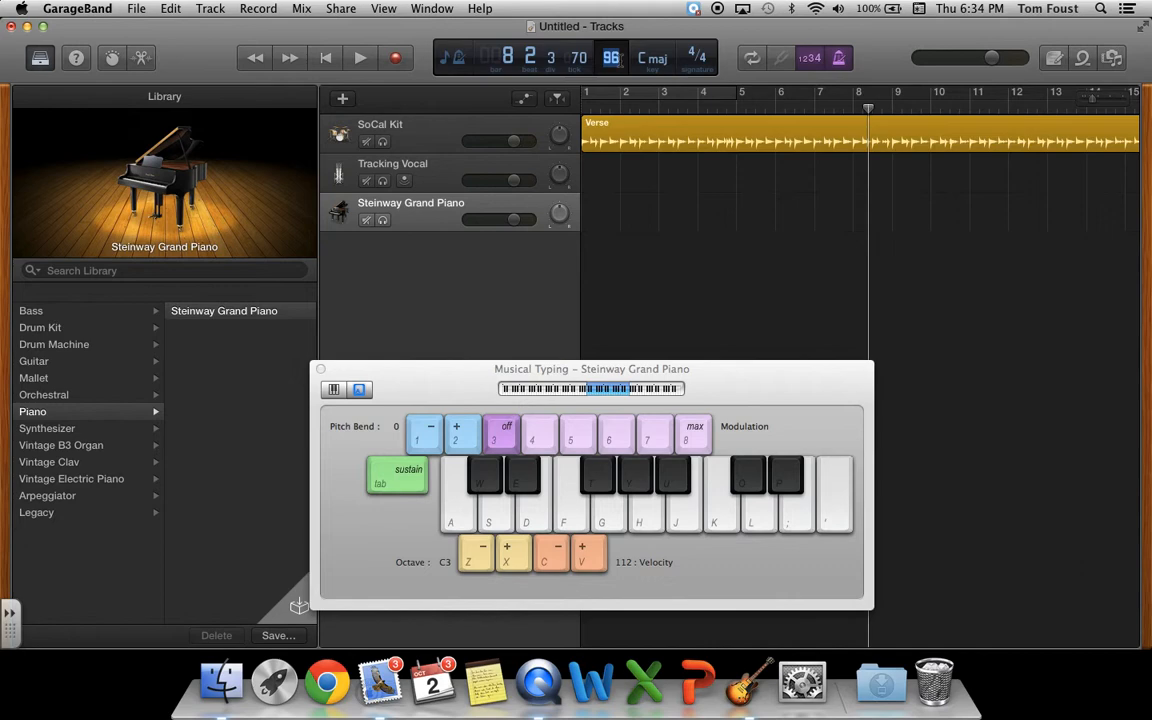
{"action": "type", "text": "65"}
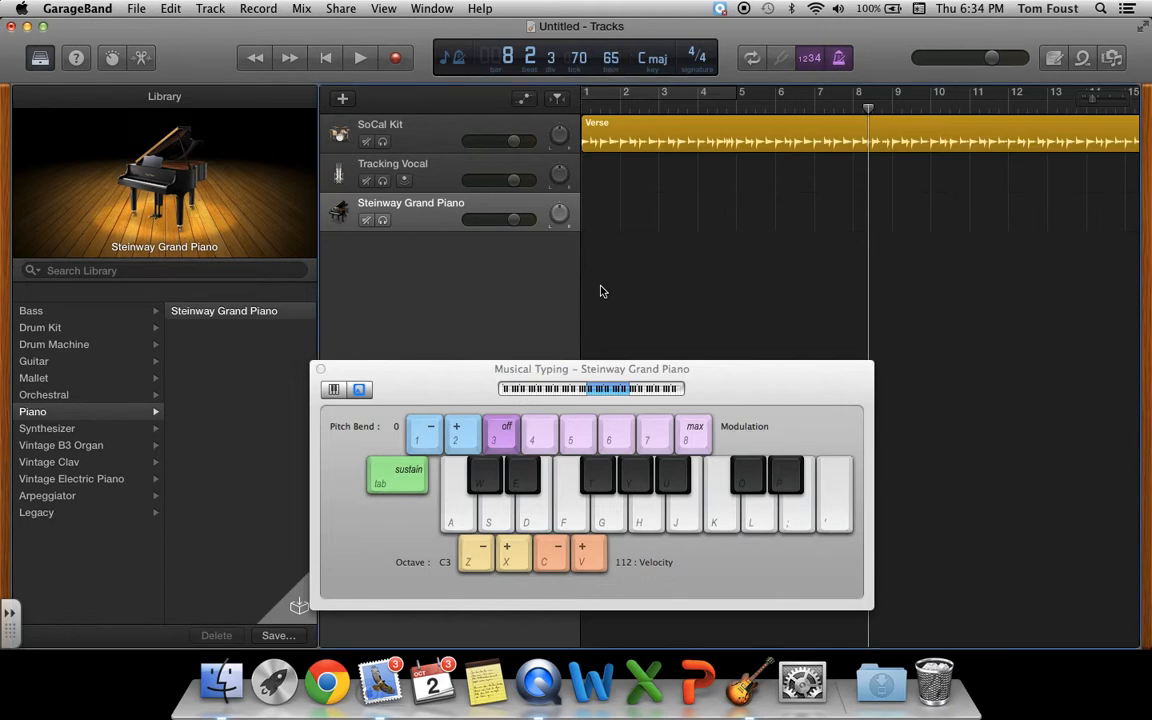
{"action": "left_click", "coordinate": [326, 59]}
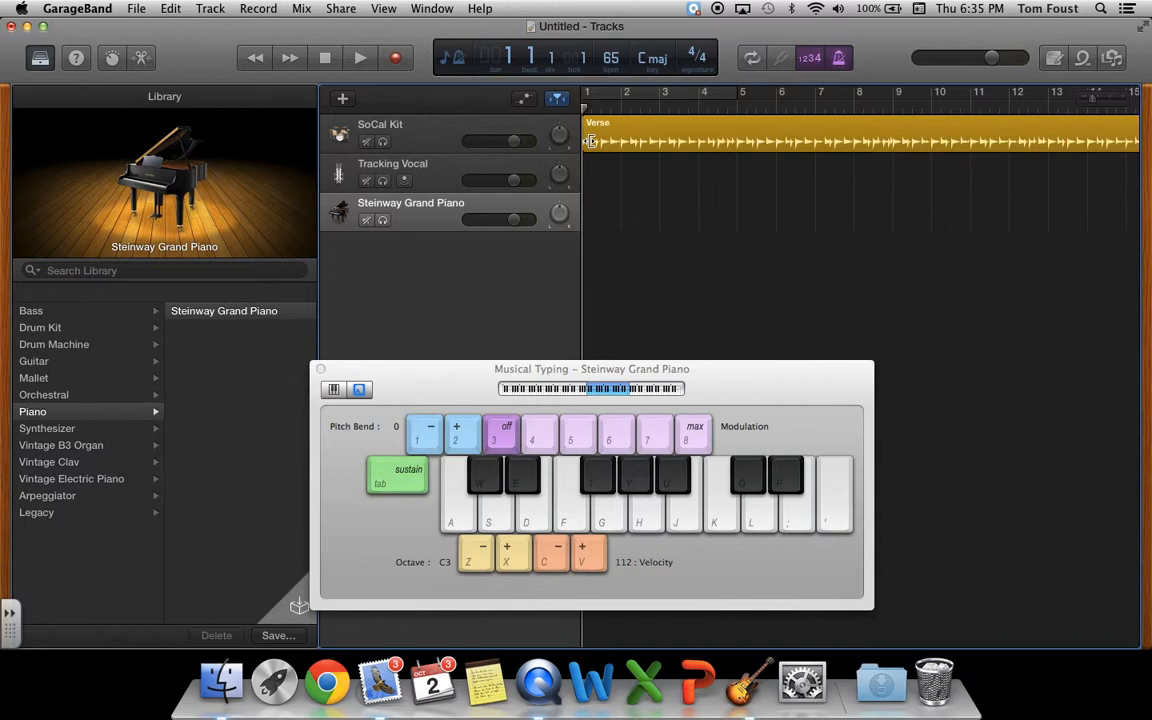
Rehearse the full C, G, A minor, F progression once on the piano without recording
{"action": "key", "text": "a"}
{"action": "key", "text": "d"}
{"action": "key", "text": "g"}
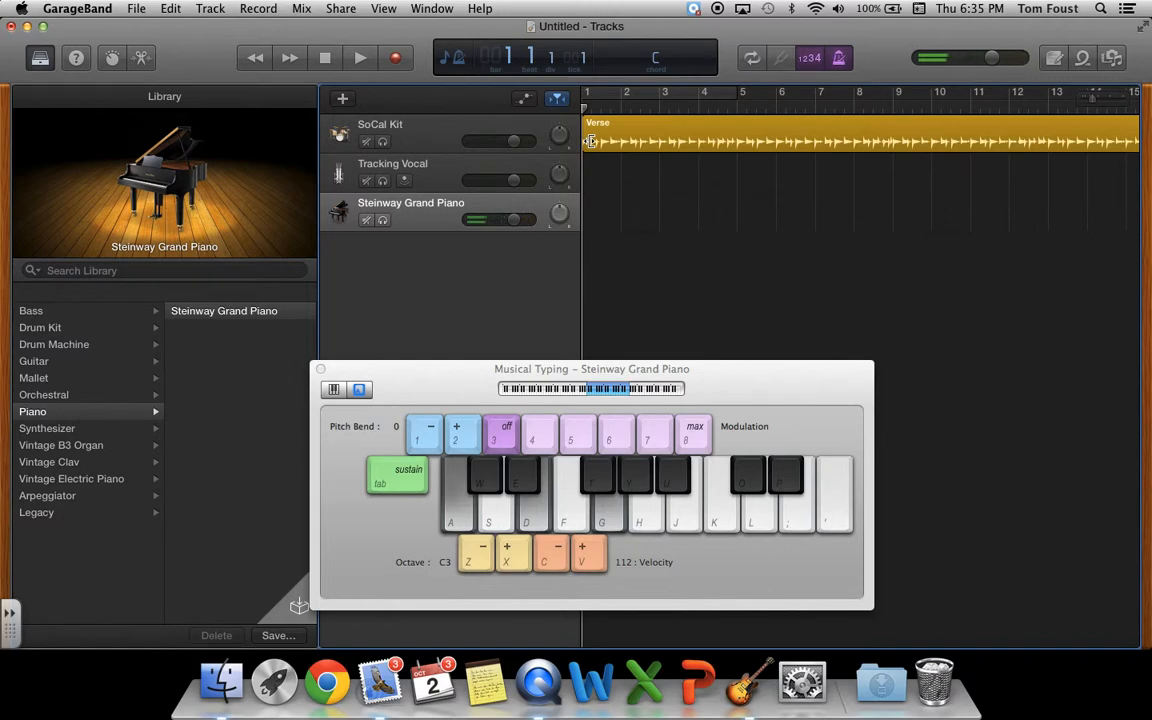
{"action": "key", "text": "g"}
{"action": "key", "text": "j"}
{"action": "key", "text": "l"}
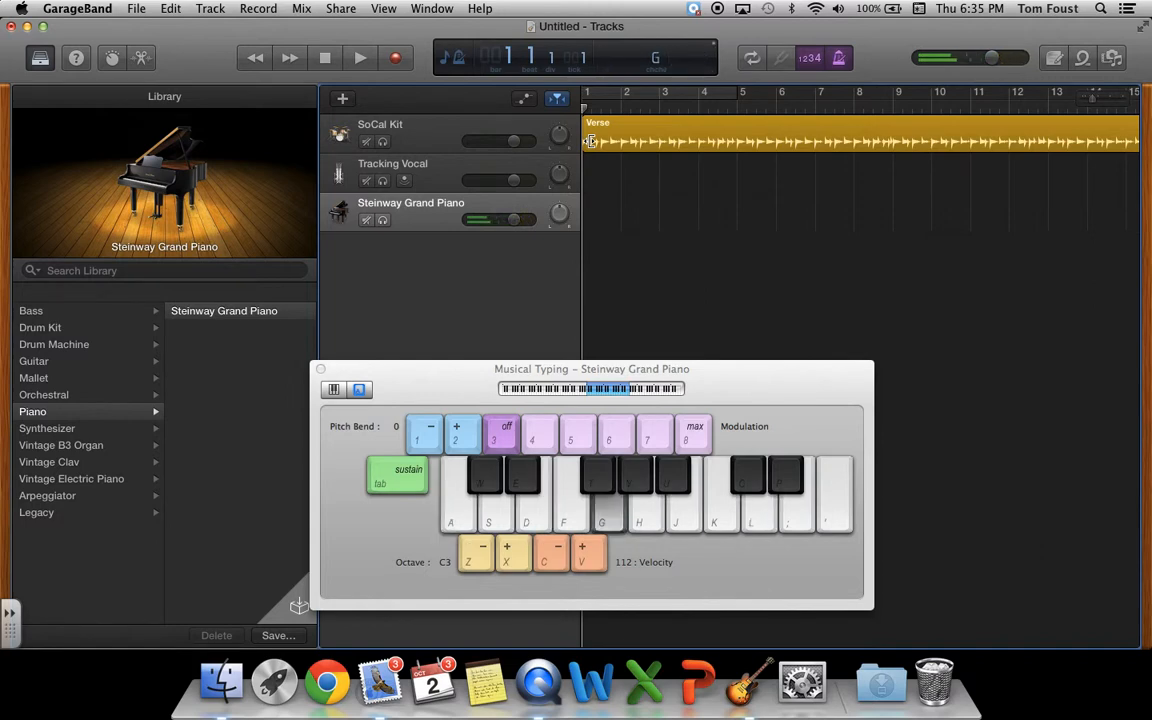
{"action": "key", "text": "h"}
{"action": "key", "text": "k"}
{"action": "key", "text": "semicolon"}
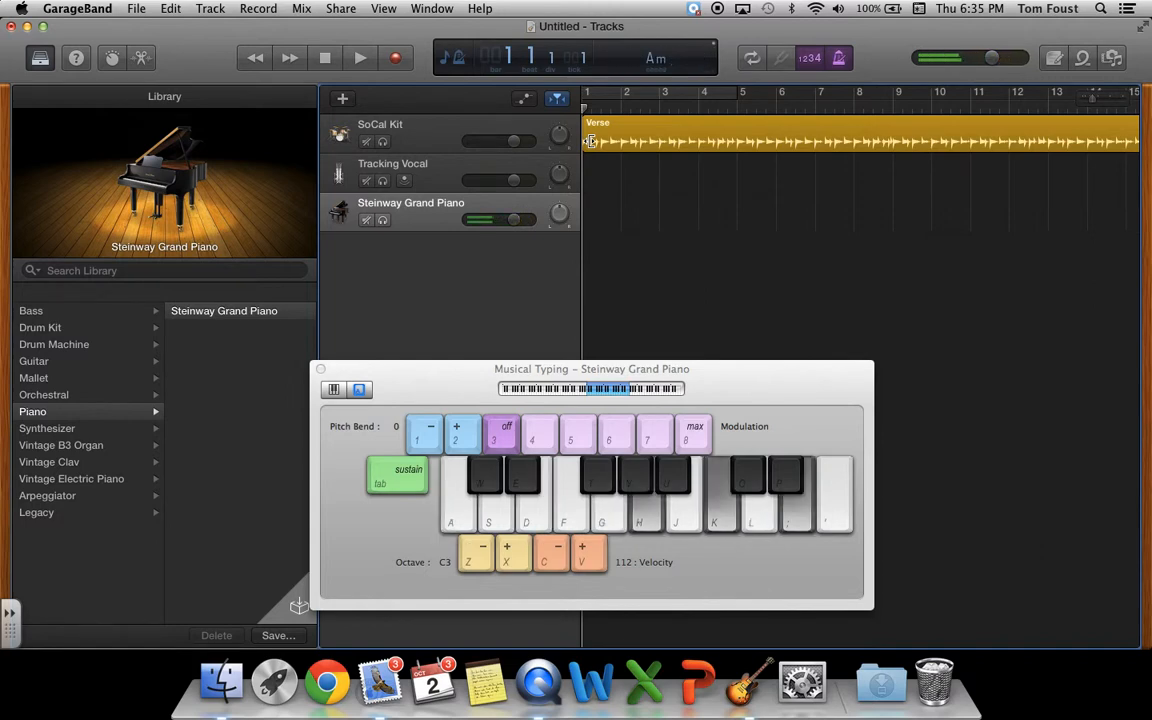
{"action": "key", "text": "f"}
{"action": "key", "text": "h"}
{"action": "key", "text": "k"}
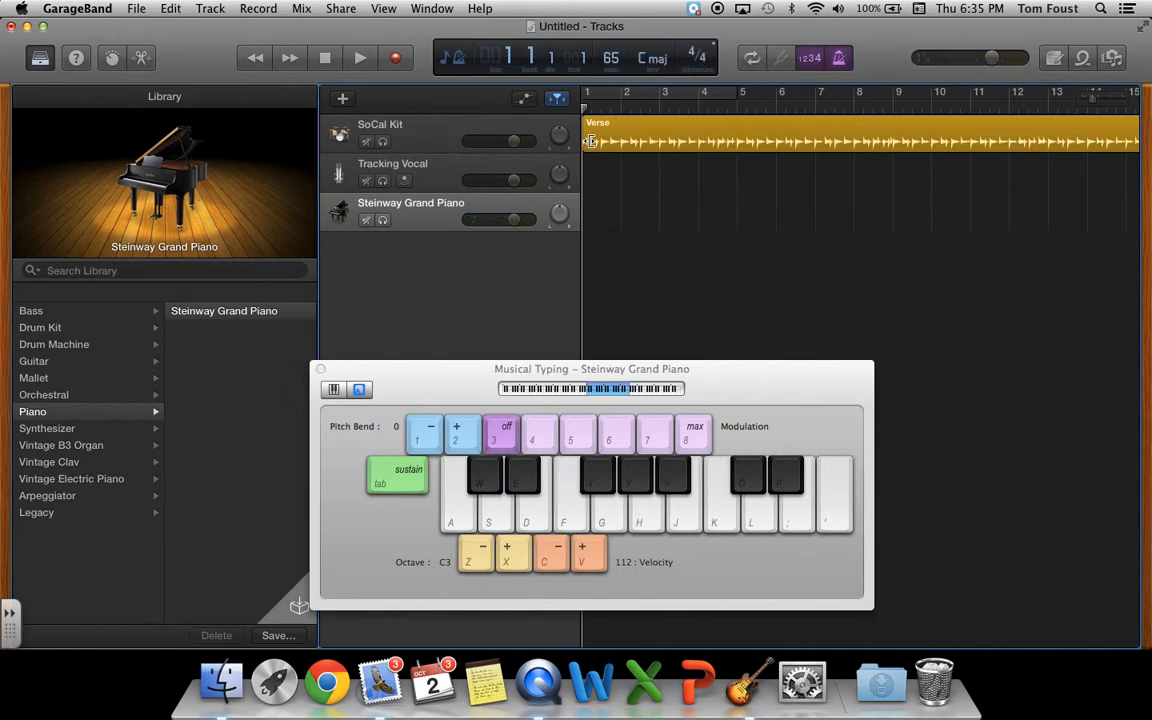
Record the C, G, A minor, F progression on the Steinway Grand Piano track, one chord per bar, and stop after the F chord
{"action": "left_click", "coordinate": [397, 59]}
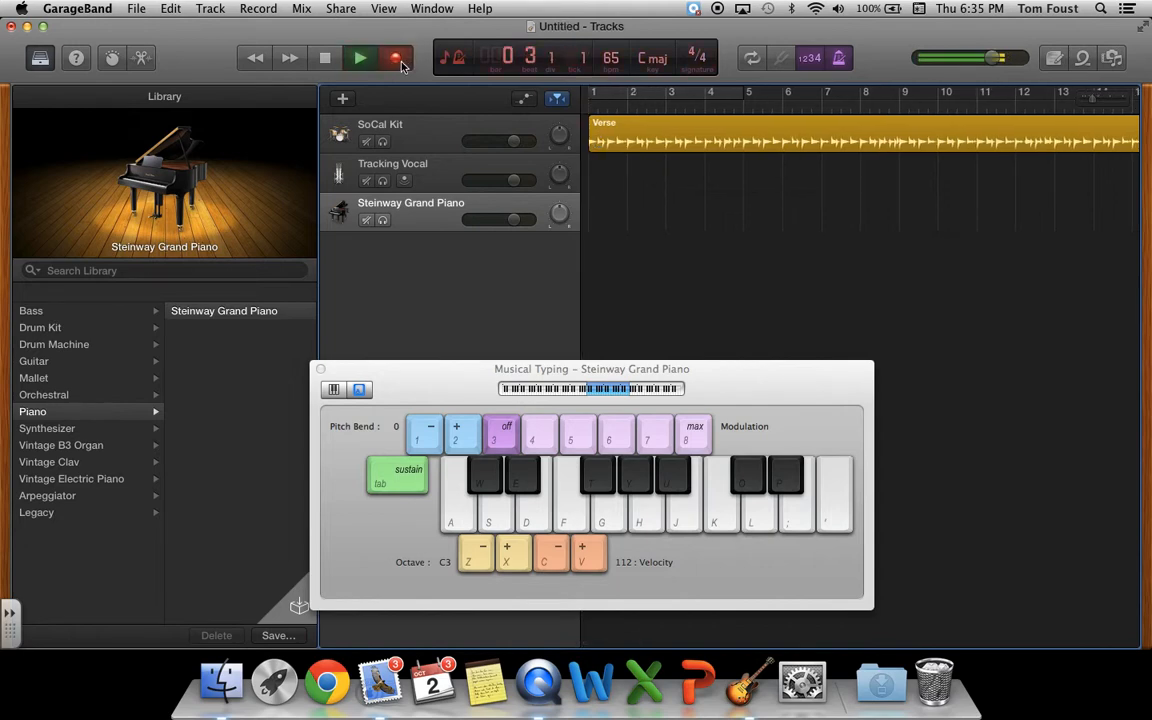
{"action": "key", "text": "a"}
{"action": "key", "text": "d"}
{"action": "key", "text": "g"}
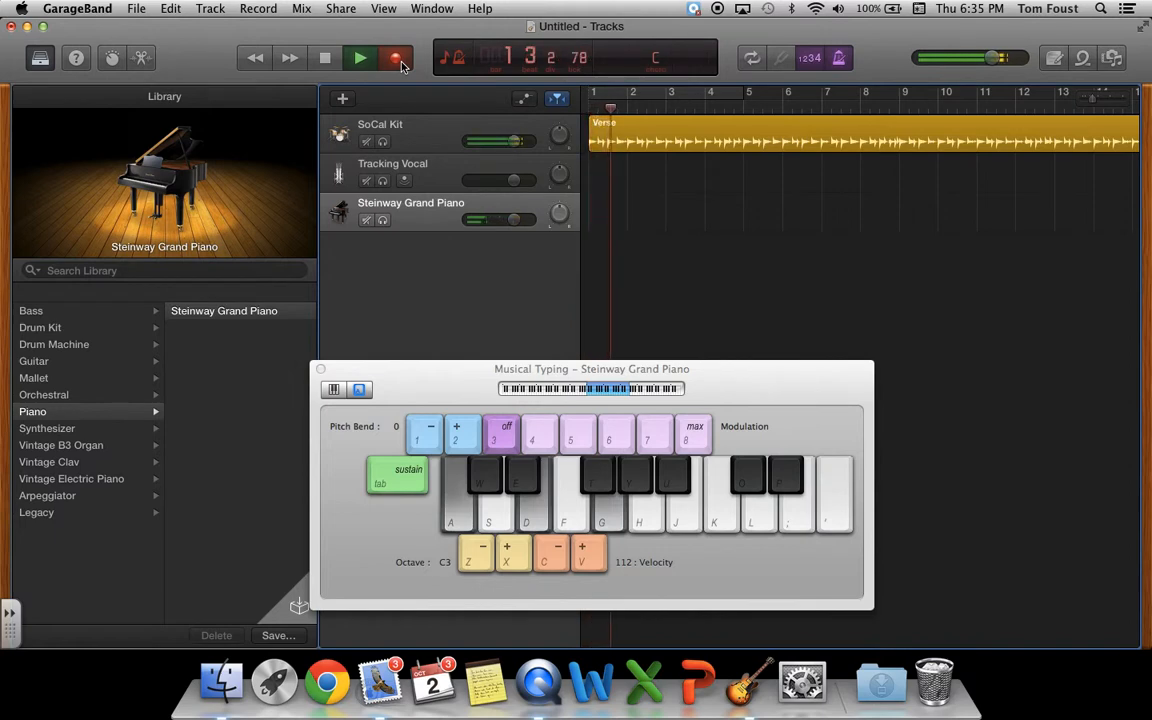
{"action": "key", "text": "j"}
{"action": "key", "text": "l"}
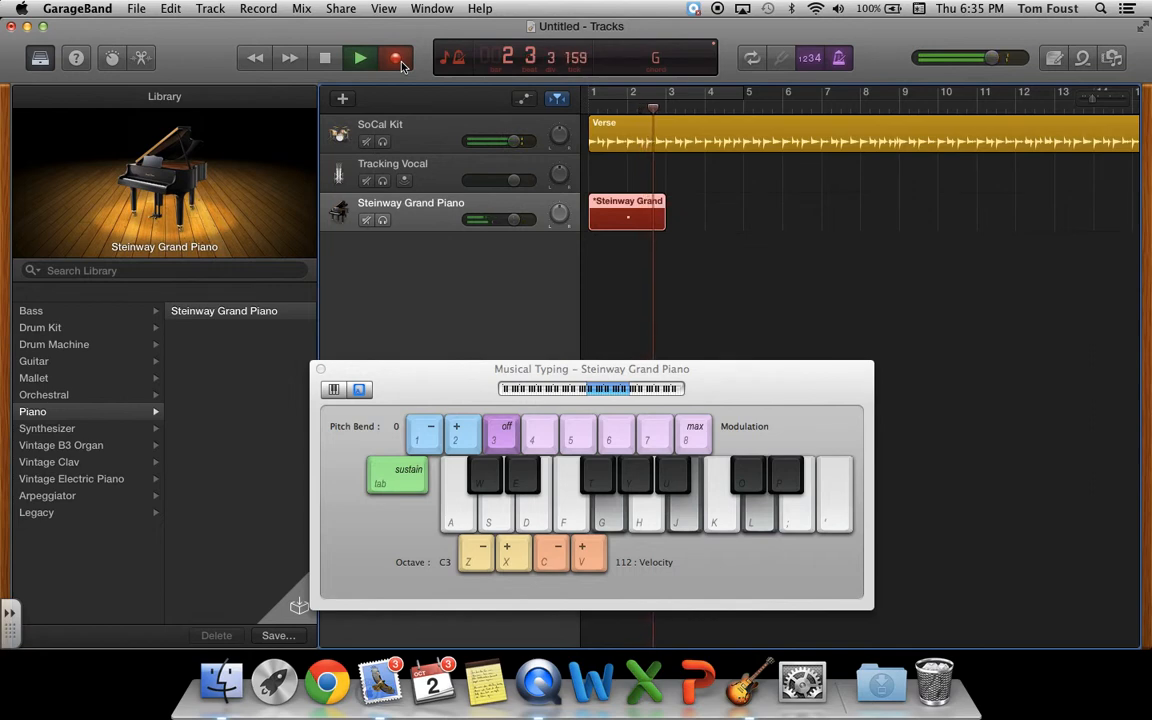
{"action": "key", "text": "h"}
{"action": "key", "text": "k"}
{"action": "key", "text": "semicolon"}
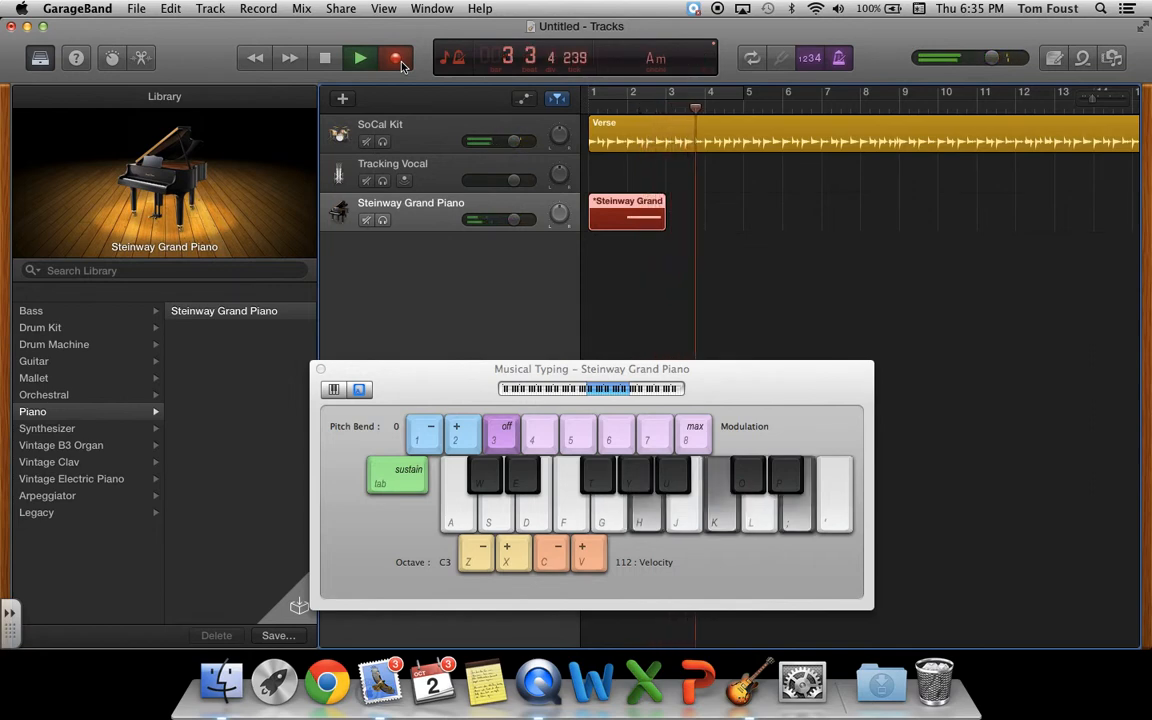
{"action": "key", "text": "f"}
{"action": "key", "text": "h"}
{"action": "key", "text": "k"}
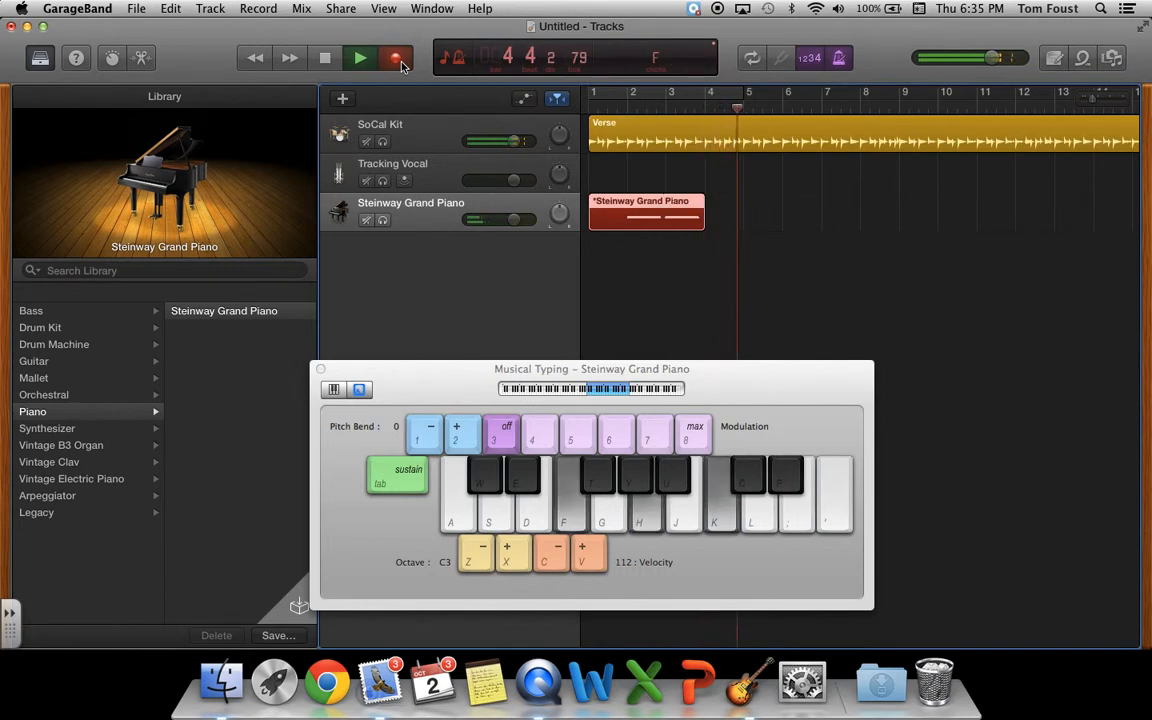
{"action": "key", "text": "space"}
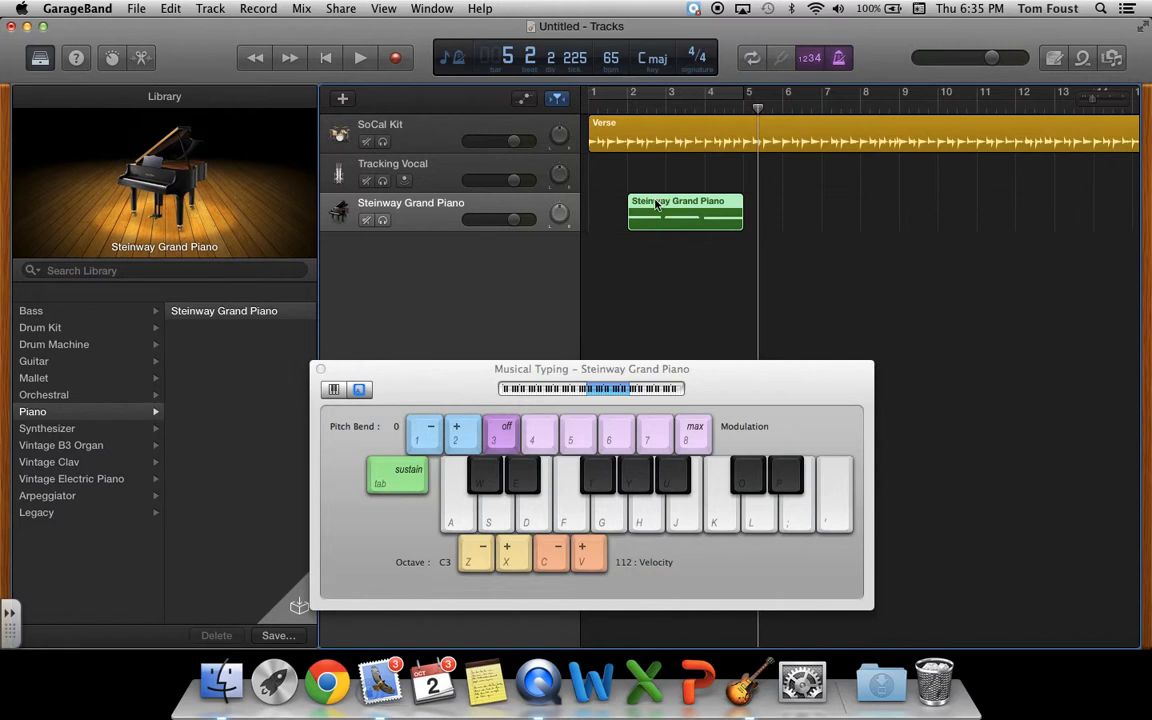
Delete the recorded piano region that starts at bar 2 on the Steinway Grand Piano track
{"action": "double_click", "coordinate": [656, 204]}
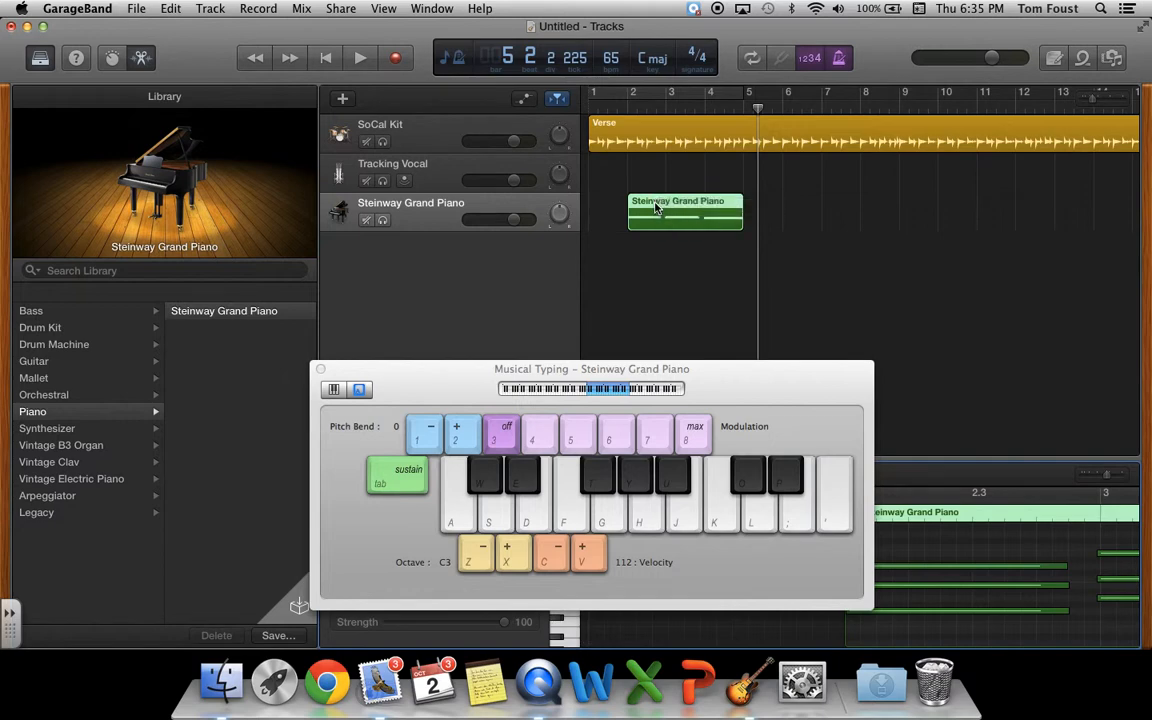
{"action": "mouse_move", "coordinate": [656, 204]}
{"action": "left_mouse_down"}
{"action": "mouse_move", "coordinate": [616, 256]}
{"action": "mouse_move", "coordinate": [589, 247]}
{"action": "mouse_move", "coordinate": [648, 236]}
{"action": "mouse_move", "coordinate": [652, 207]}
{"action": "left_mouse_up"}
{"action": "left_click", "coordinate": [652, 207]}
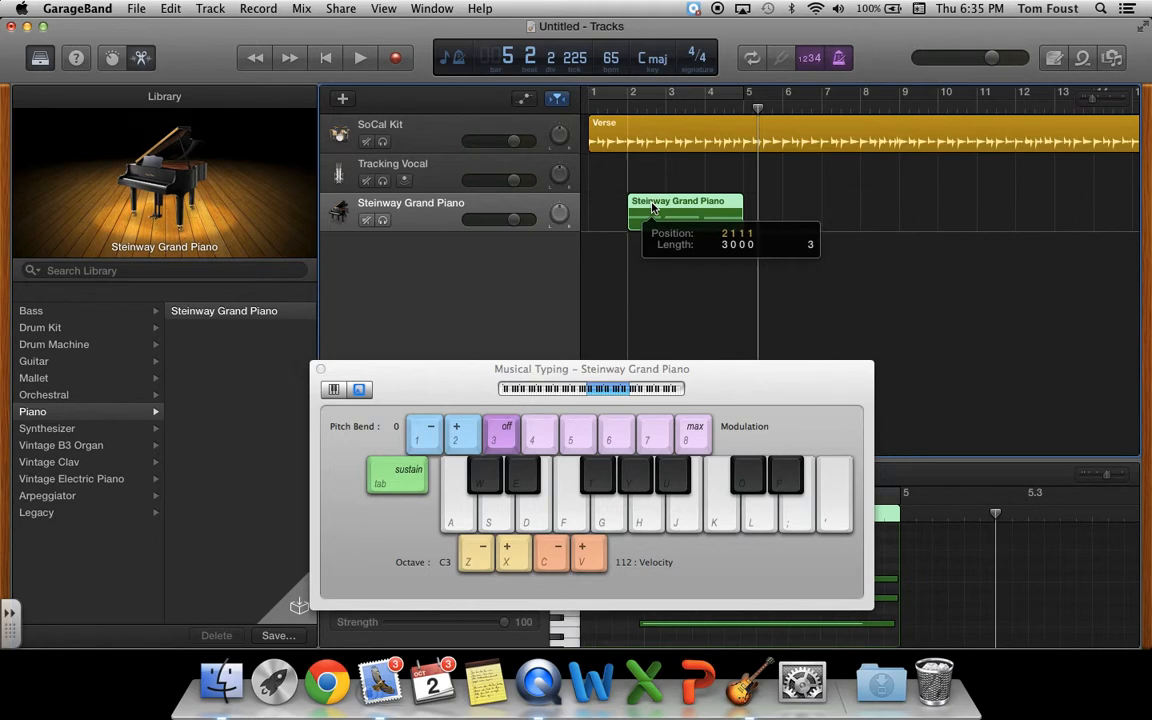
{"action": "left_click", "coordinate": [652, 207]}
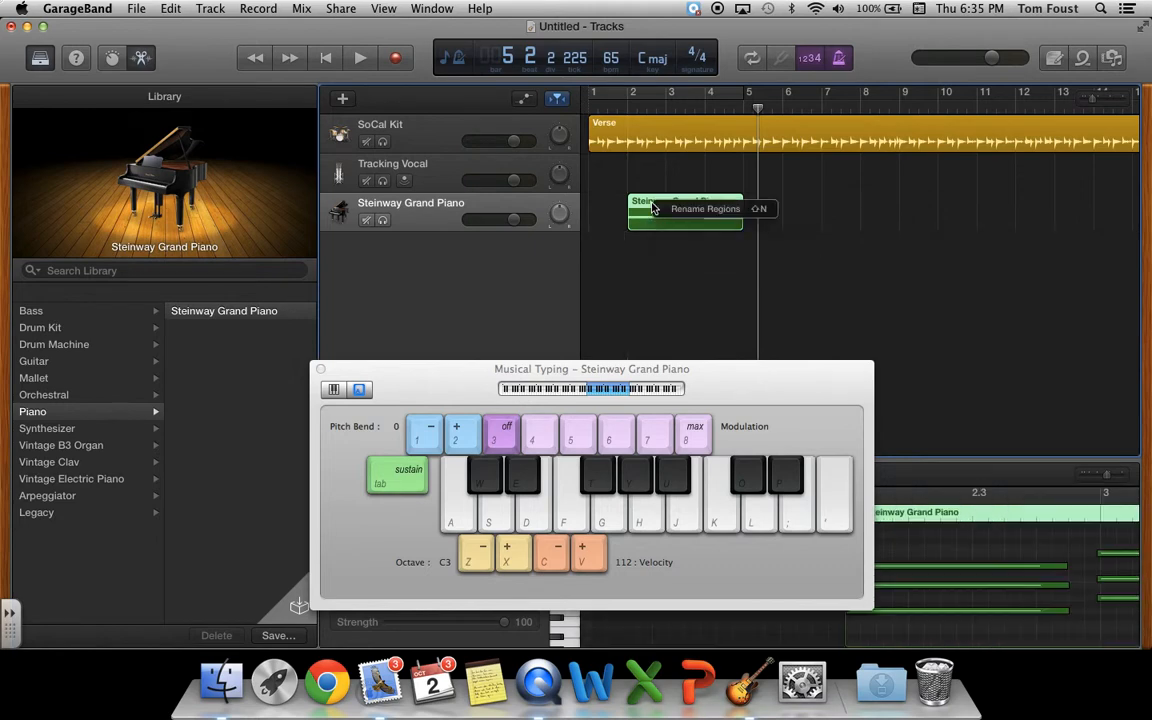
{"action": "key", "text": "Delete"}
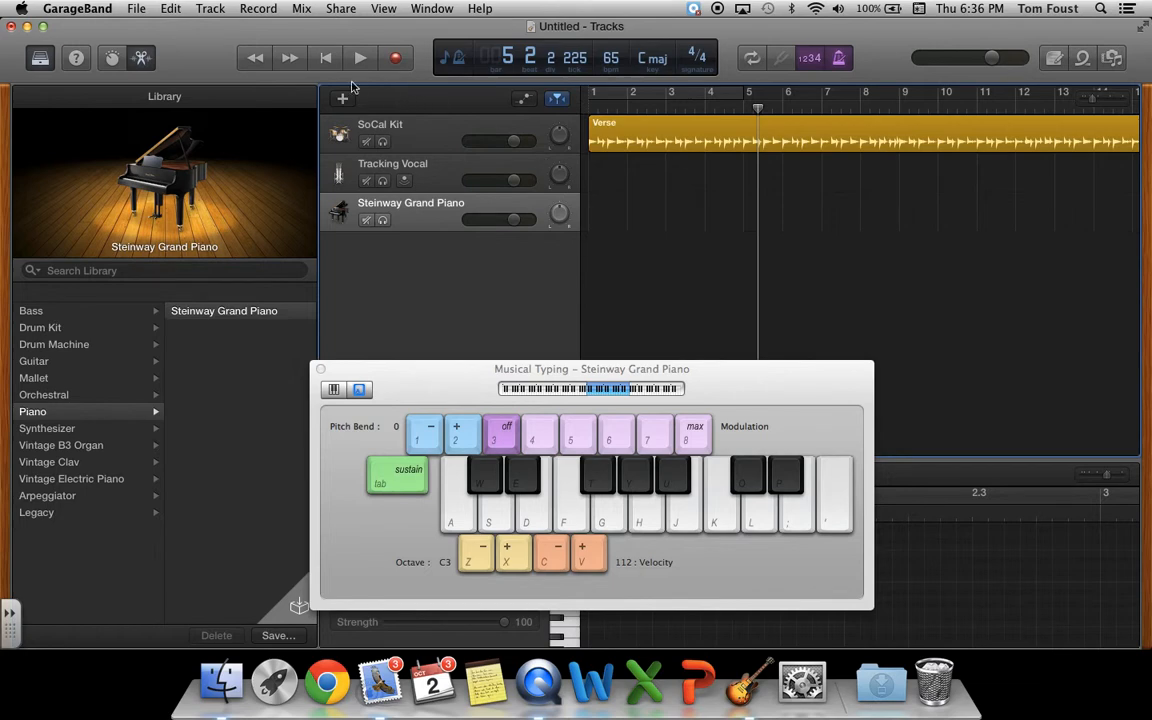
Record the C, G, A minor and F chords again from the song's beginning, one chord per bar through bar 4, and stop recording
{"action": "left_click", "coordinate": [326, 58]}
{"action": "left_click", "coordinate": [395, 58]}
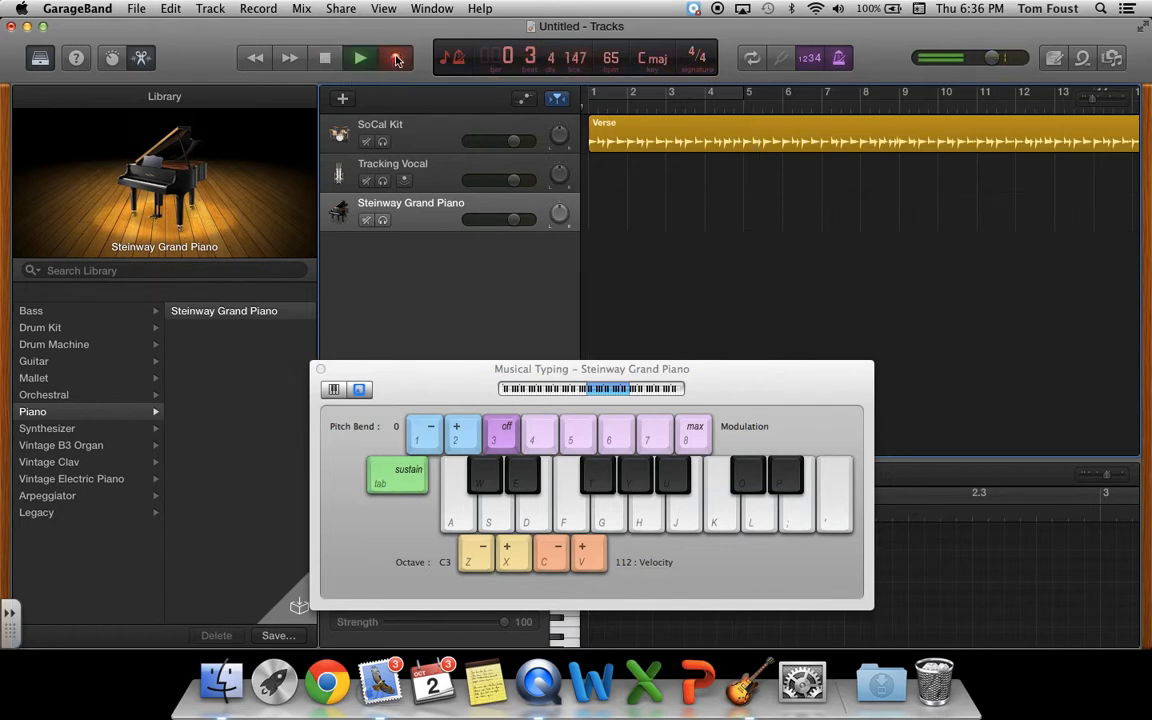
{"action": "key", "text": "a"}
{"action": "key", "text": "d"}
{"action": "key", "text": "g"}
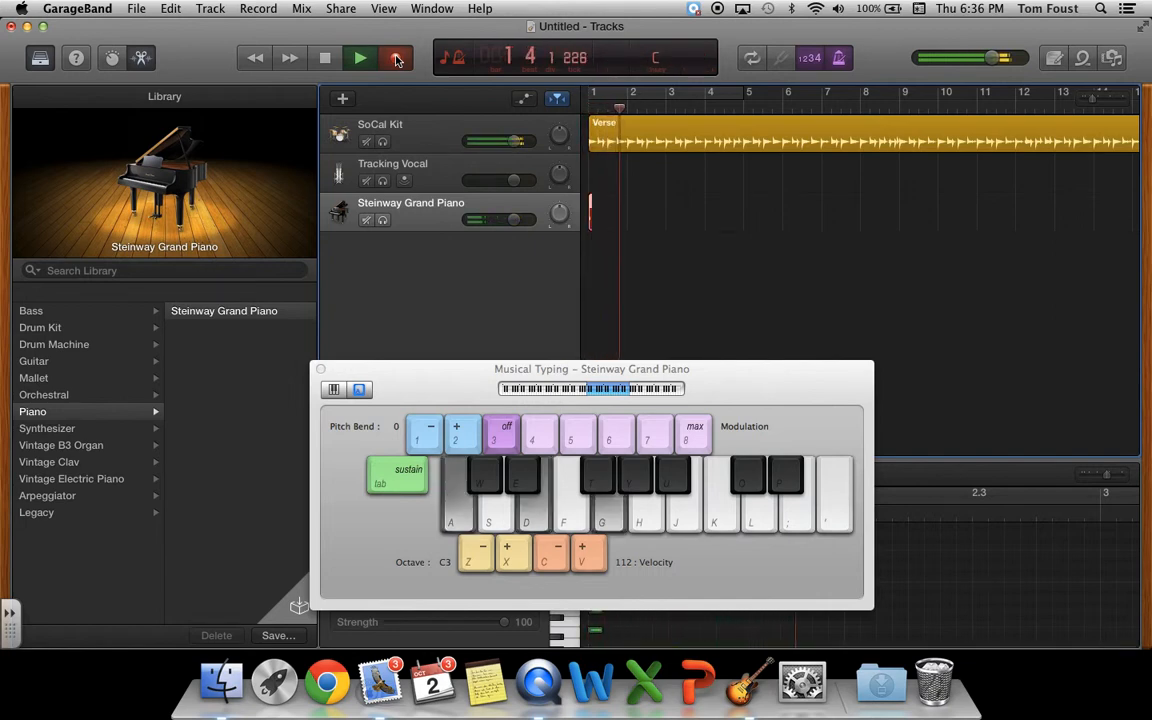
{"action": "key", "text": "g"}
{"action": "key", "text": "j"}
{"action": "key", "text": "l"}
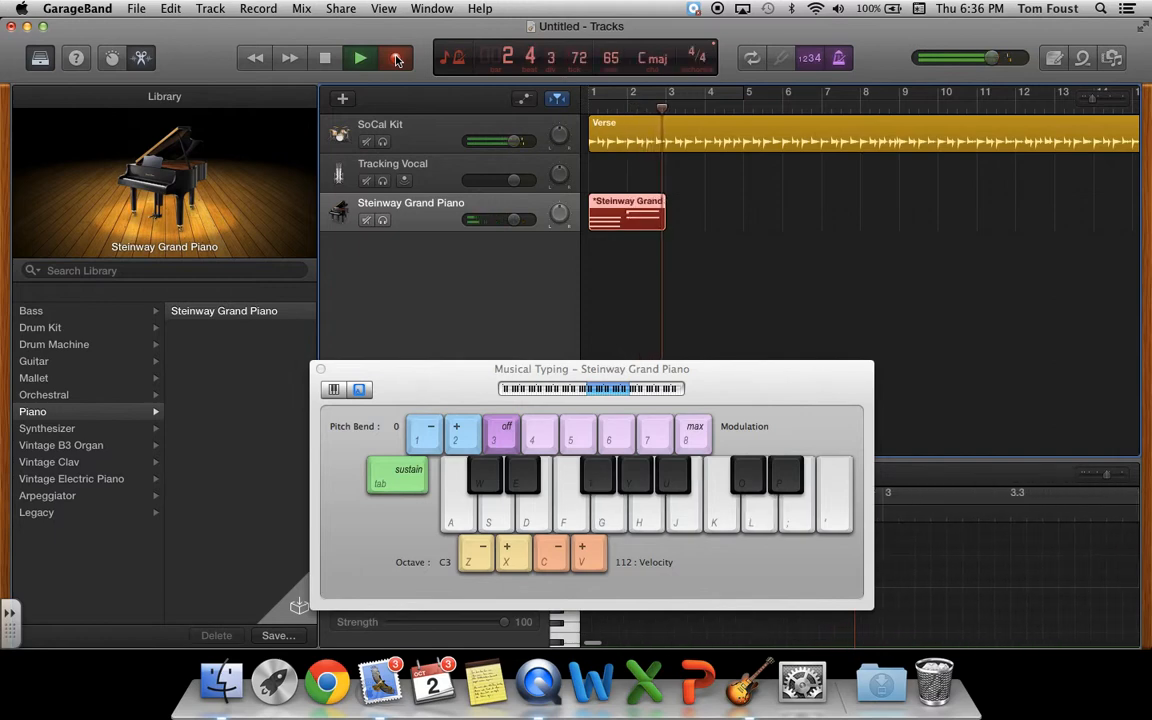
{"action": "key", "text": "h"}
{"action": "key", "text": "k"}
{"action": "key", "text": "semicolon"}
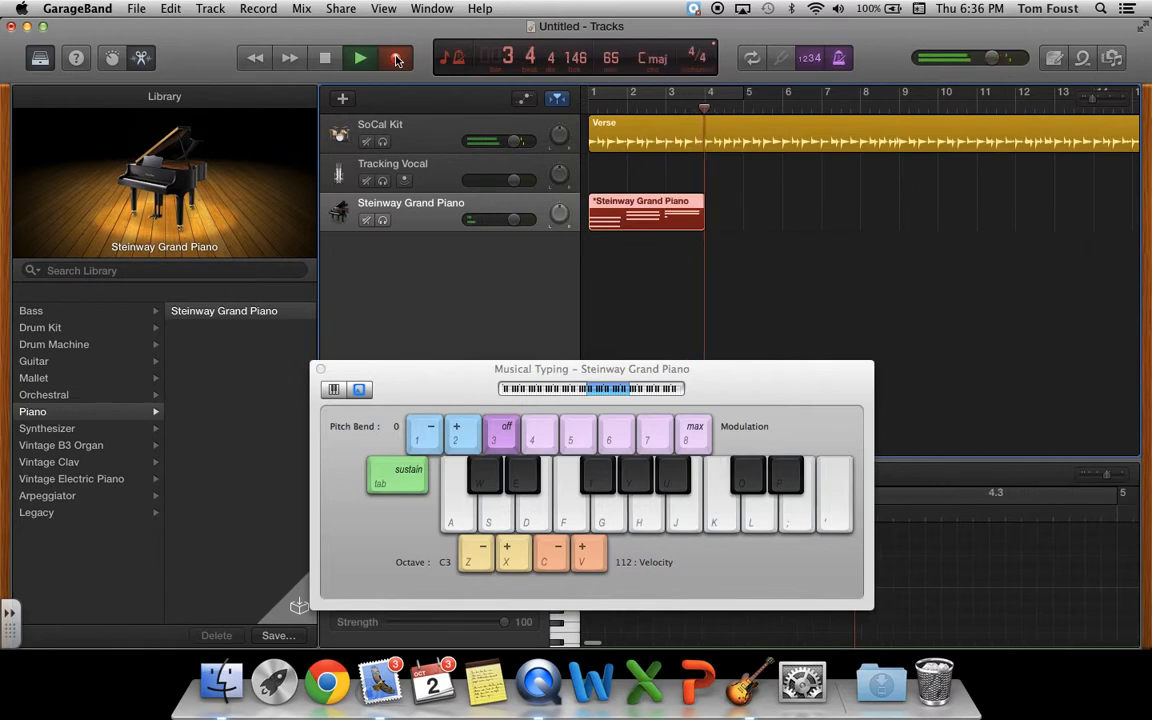
{"action": "key", "text": "f"}
{"action": "key", "text": "h"}
{"action": "key", "text": "k"}
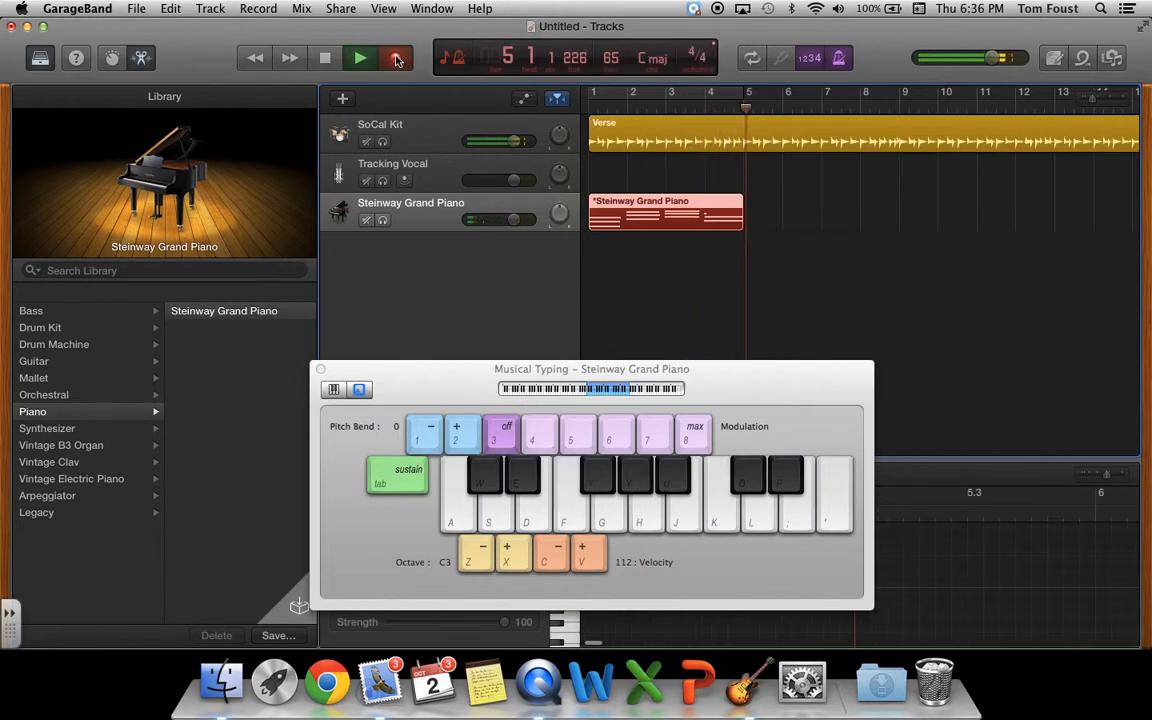
{"action": "left_click", "coordinate": [357, 60]}
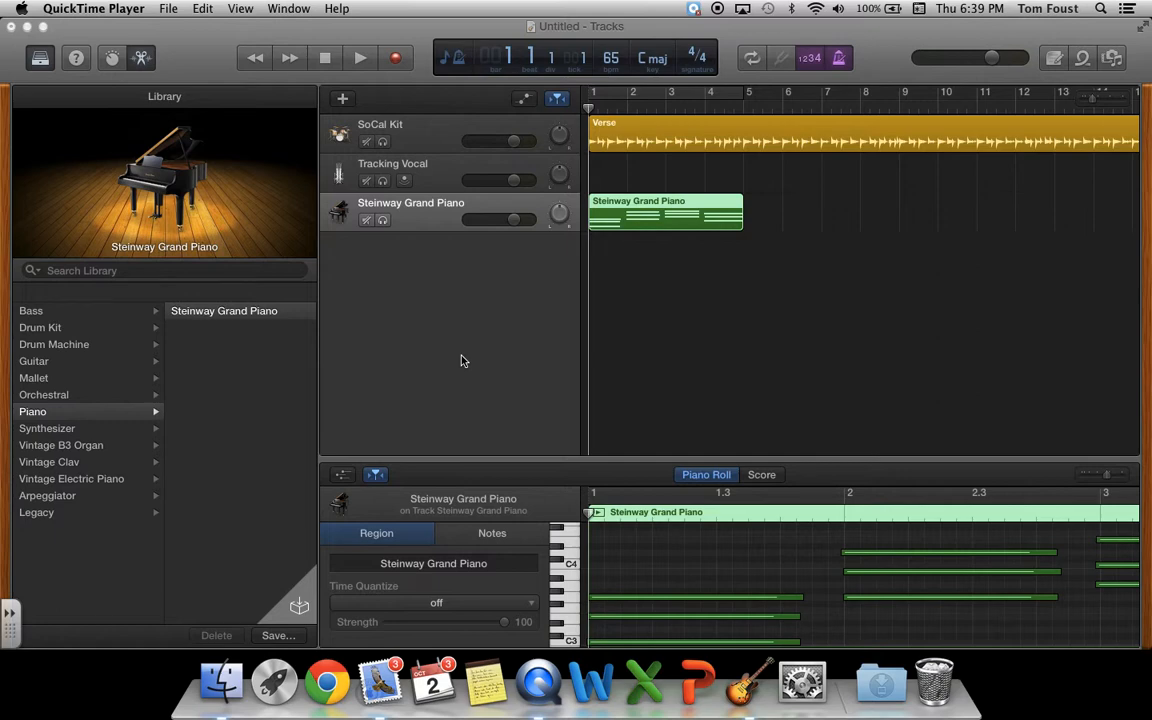
Copy the four-bar piano region, paste it at bar 5, and align the copy flush with the end of the original
{"action": "left_click", "coordinate": [690, 205]}
{"action": "left_click", "coordinate": [663, 206]}
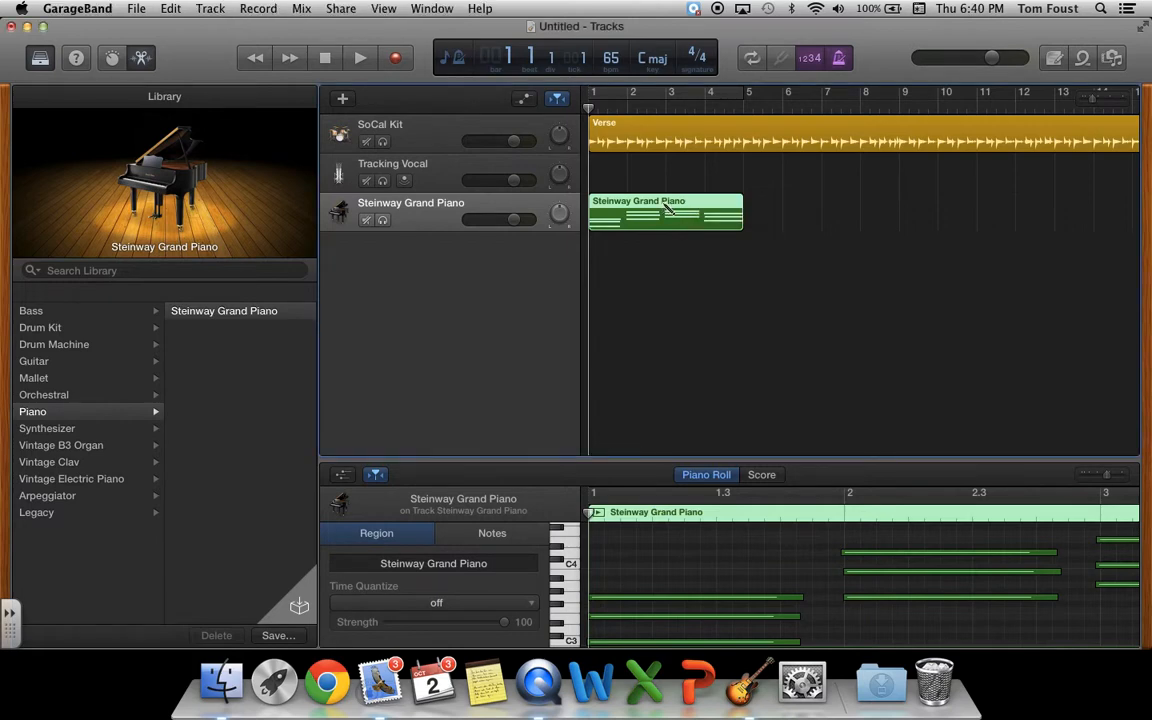
{"action": "left_click", "coordinate": [680, 186]}
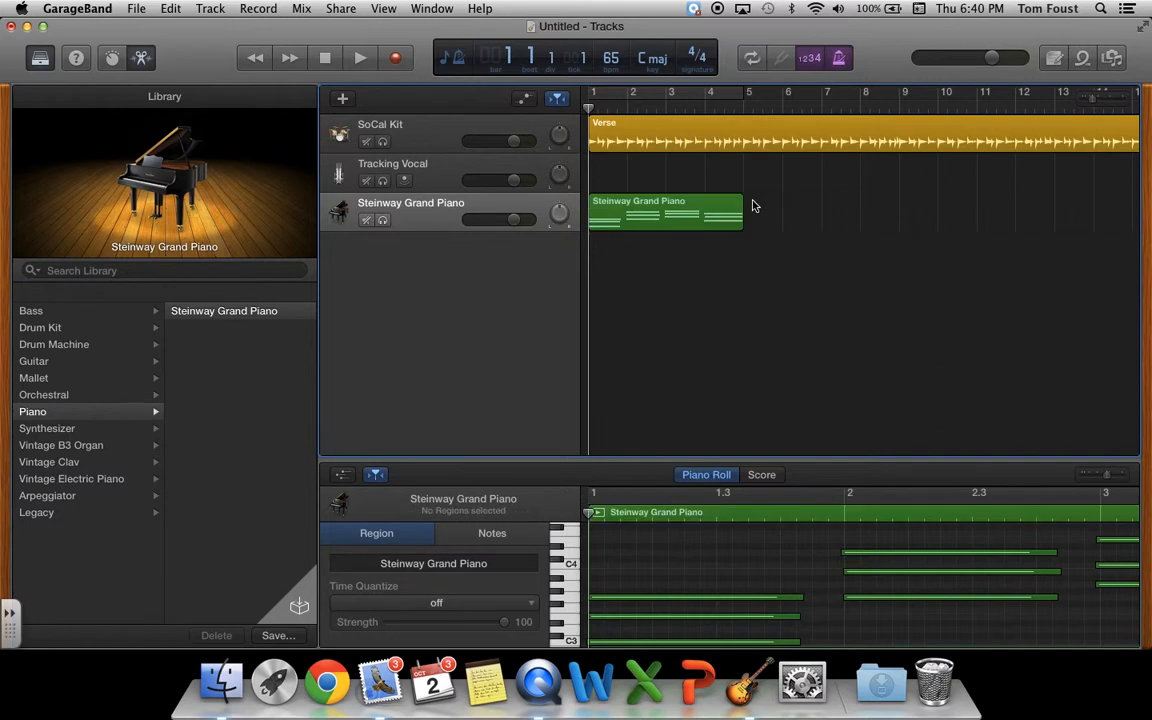
{"action": "left_click", "coordinate": [745, 108]}
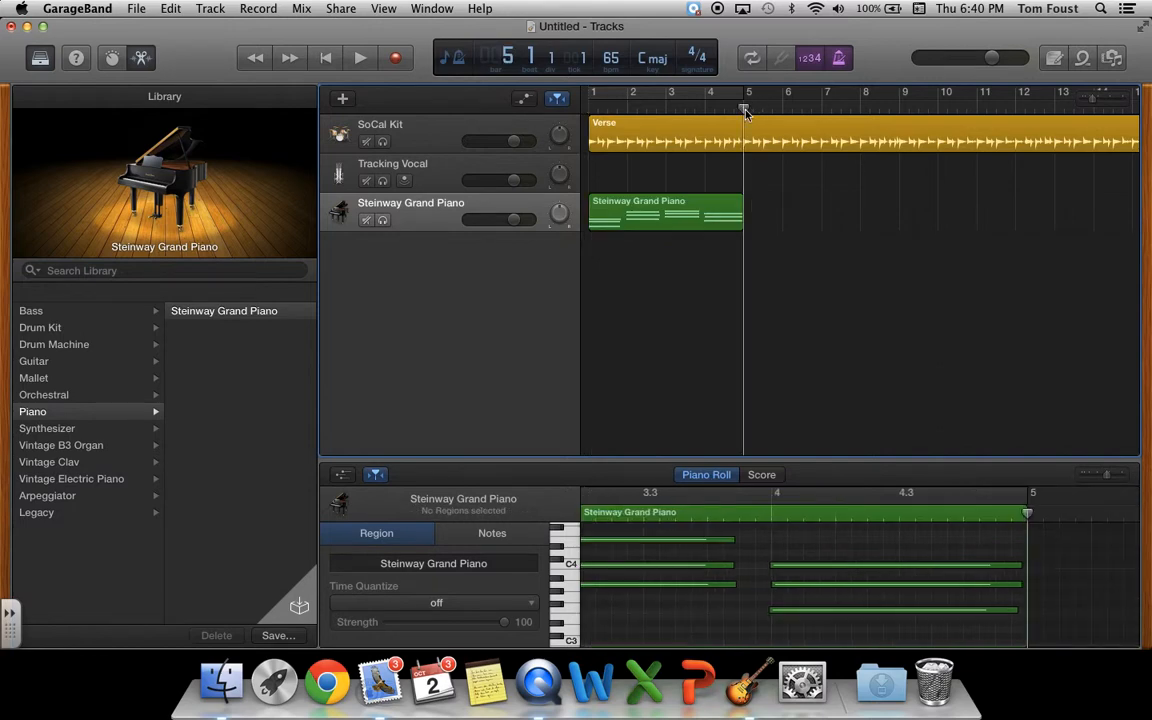
{"action": "left_click", "coordinate": [651, 205]}
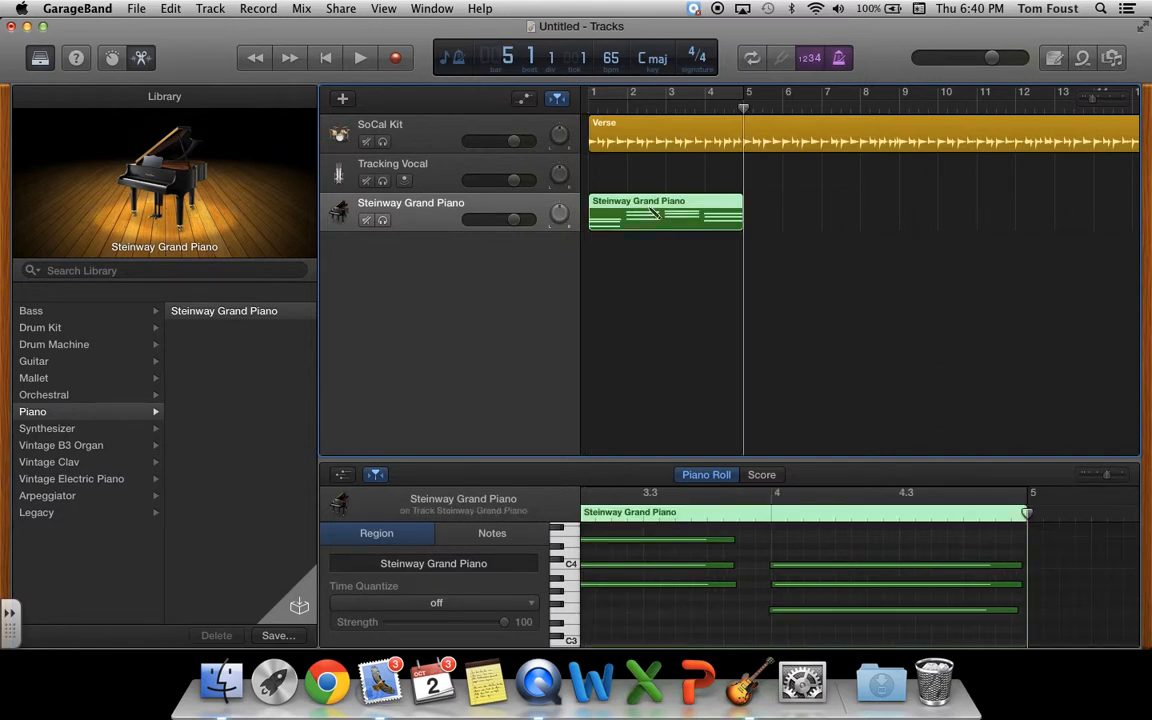
{"action": "left_click", "coordinate": [747, 109]}
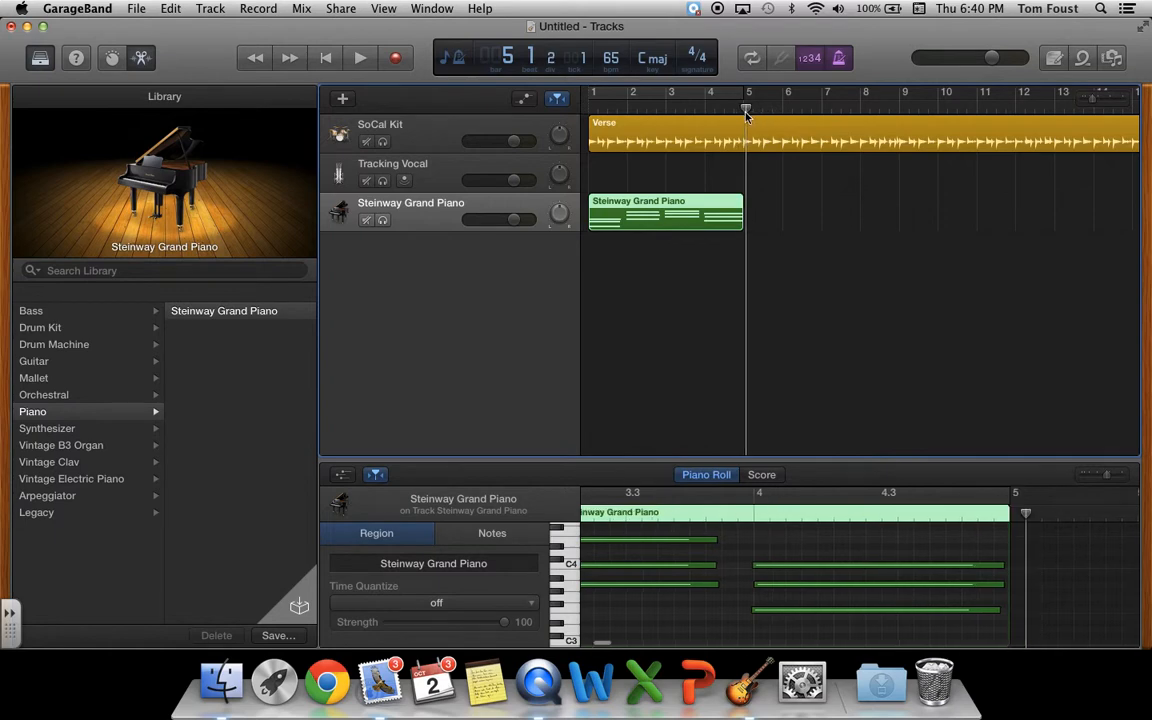
{"action": "key", "text": "super+v"}
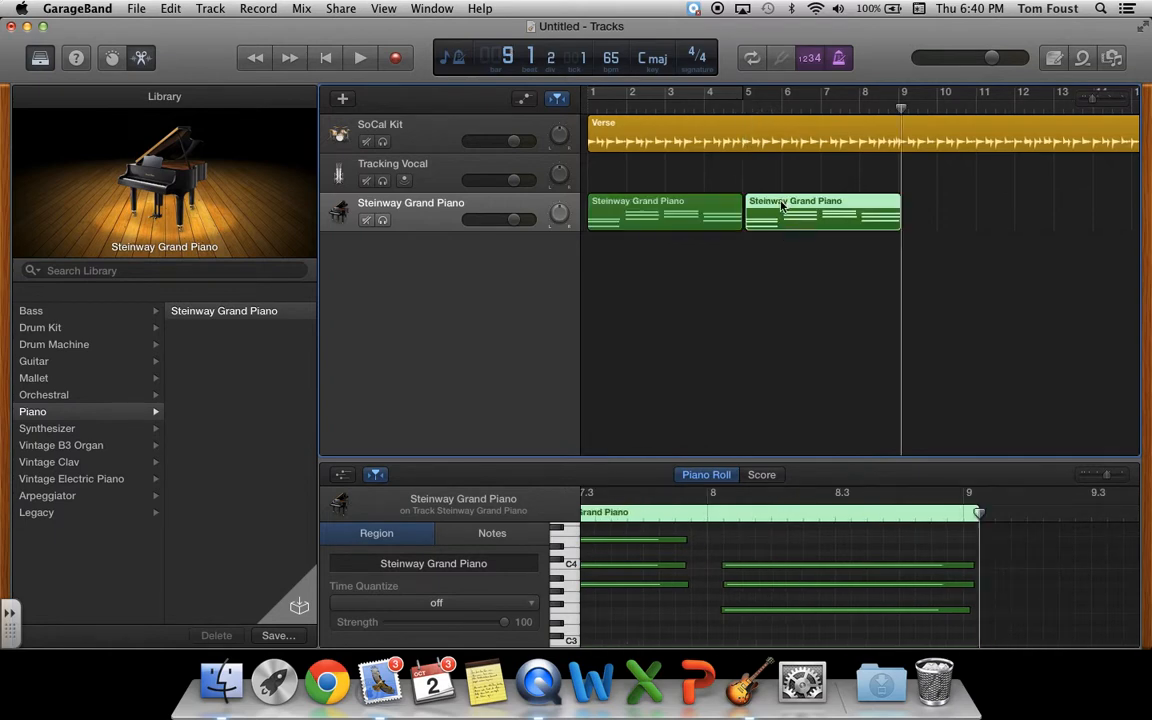
{"action": "left_click_drag", "start_coordinate": [783, 204], "coordinate": [776, 204]}
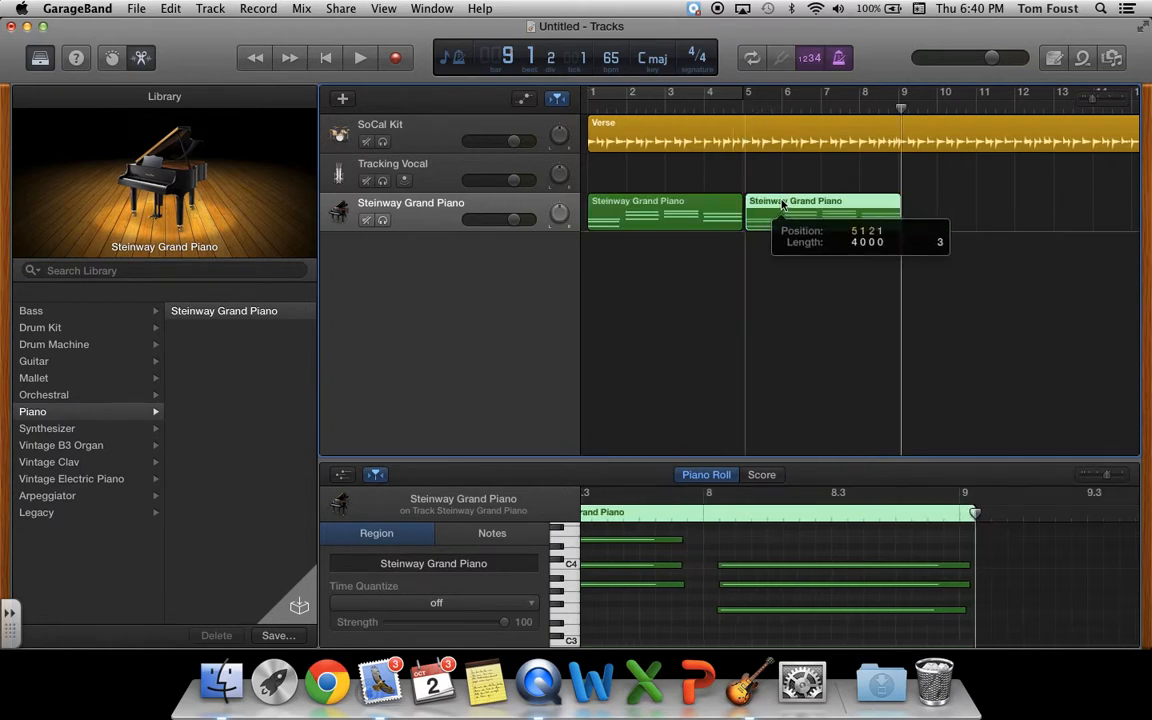
{"action": "left_click", "coordinate": [836, 296]}
Paste two more copies of the piano region at bars 9 and 13, aligning each flush with the preceding region to fill the verse
{"action": "key", "text": "super+v"}
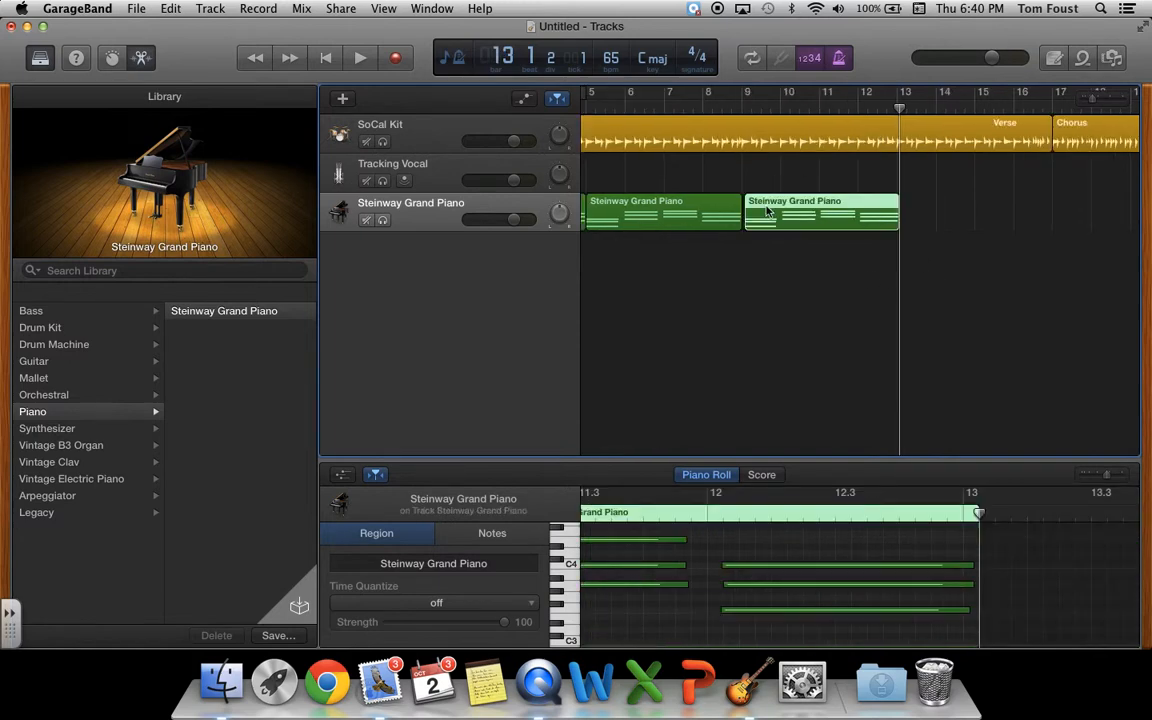
{"action": "mouse_move", "coordinate": [771, 210]}
{"action": "left_mouse_down"}
{"action": "mouse_move", "coordinate": [785, 212]}
{"action": "mouse_move", "coordinate": [766, 212]}
{"action": "left_mouse_up"}
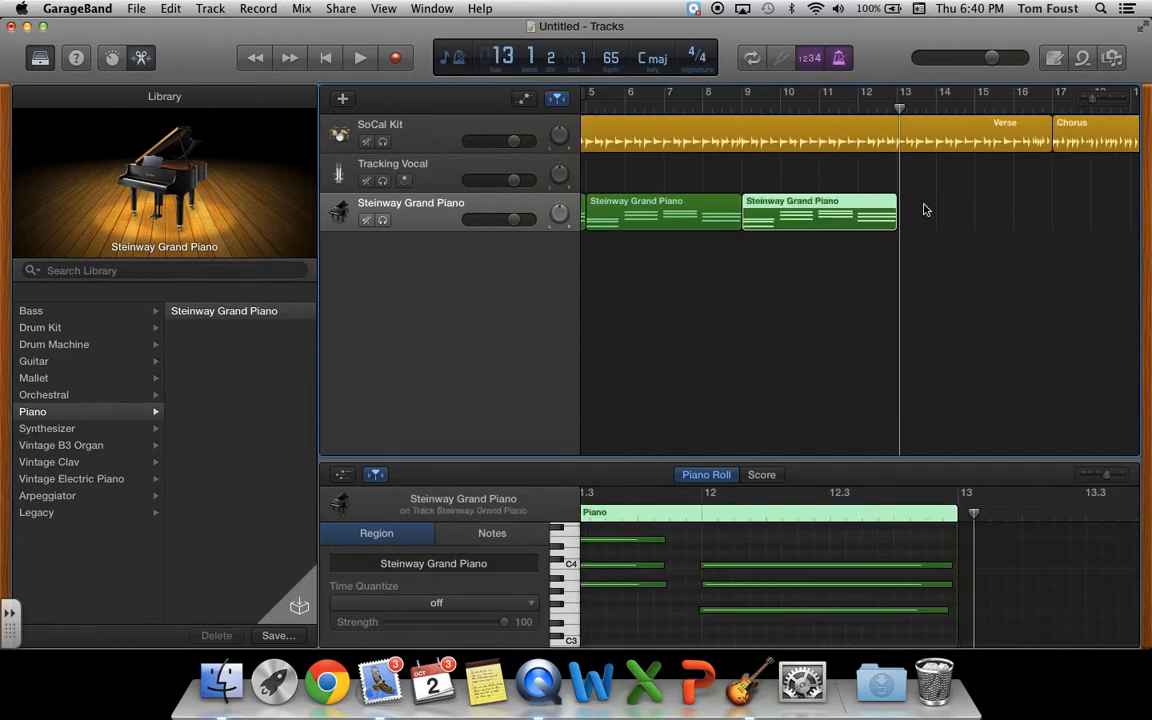
{"action": "scroll", "coordinate": [899, 107], "scroll_direction": "right", "scroll_amount": 1}
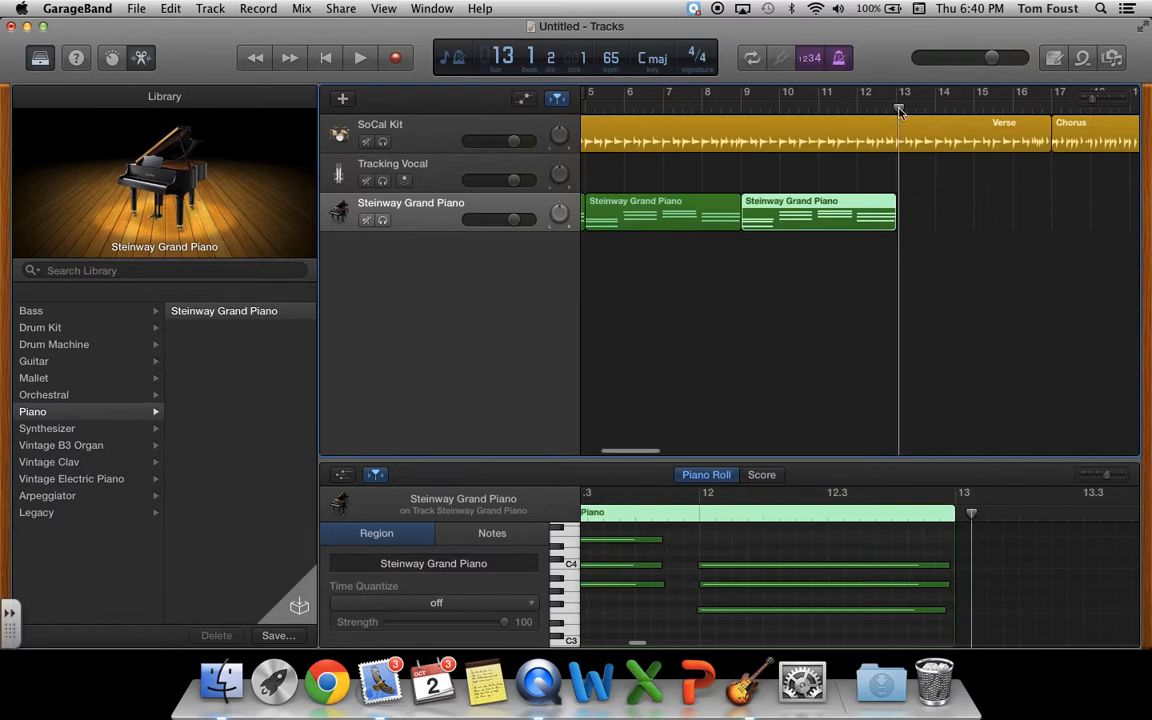
{"action": "key", "text": "super+v"}
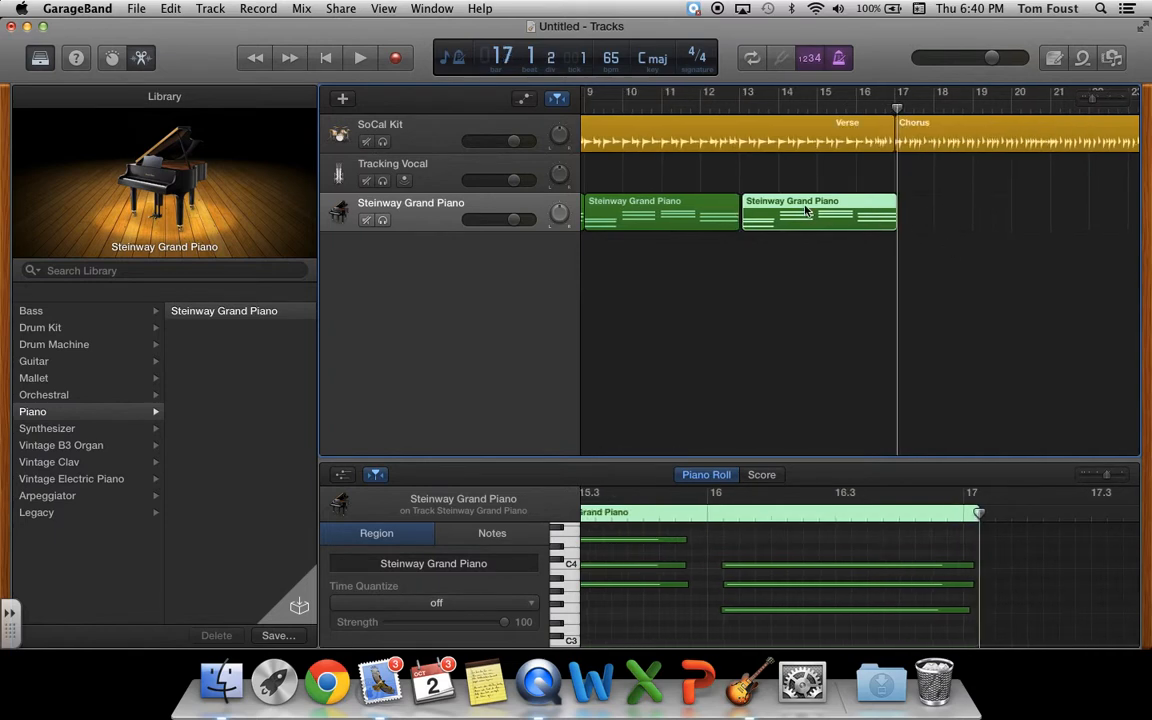
{"action": "left_click_drag", "start_coordinate": [799, 208], "coordinate": [799, 208]}
{"action": "left_click", "coordinate": [841, 278]}
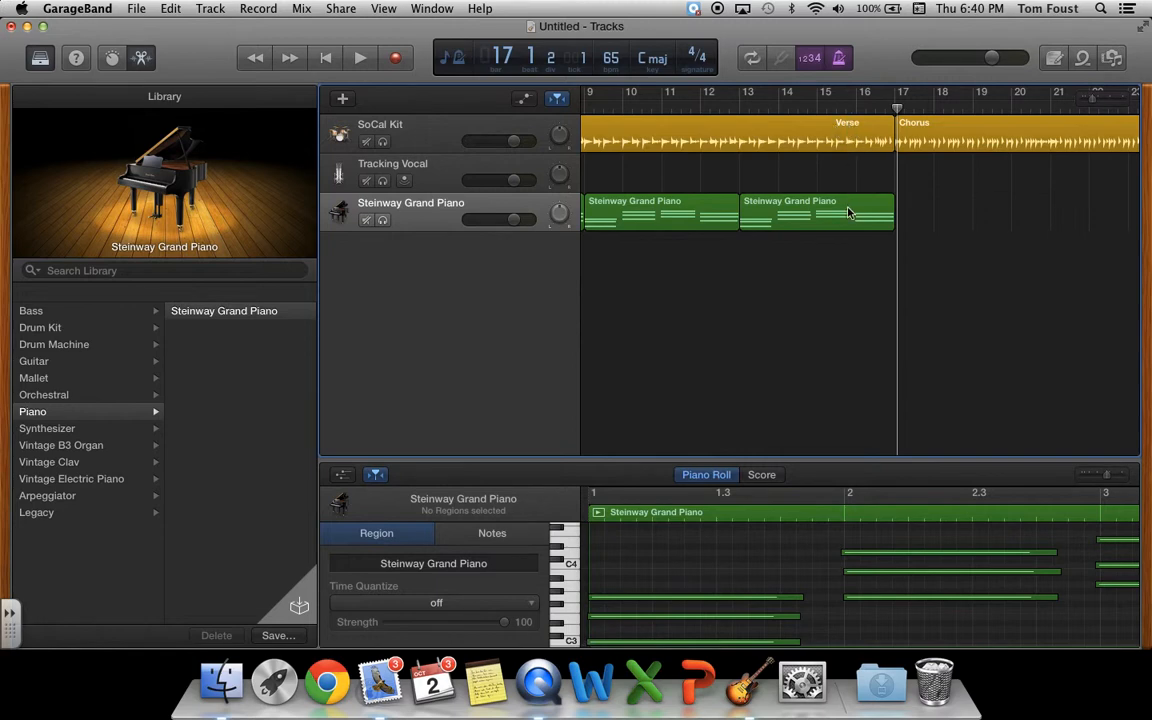
{"action": "scroll", "coordinate": [846, 215], "scroll_direction": "left", "scroll_amount": 10}
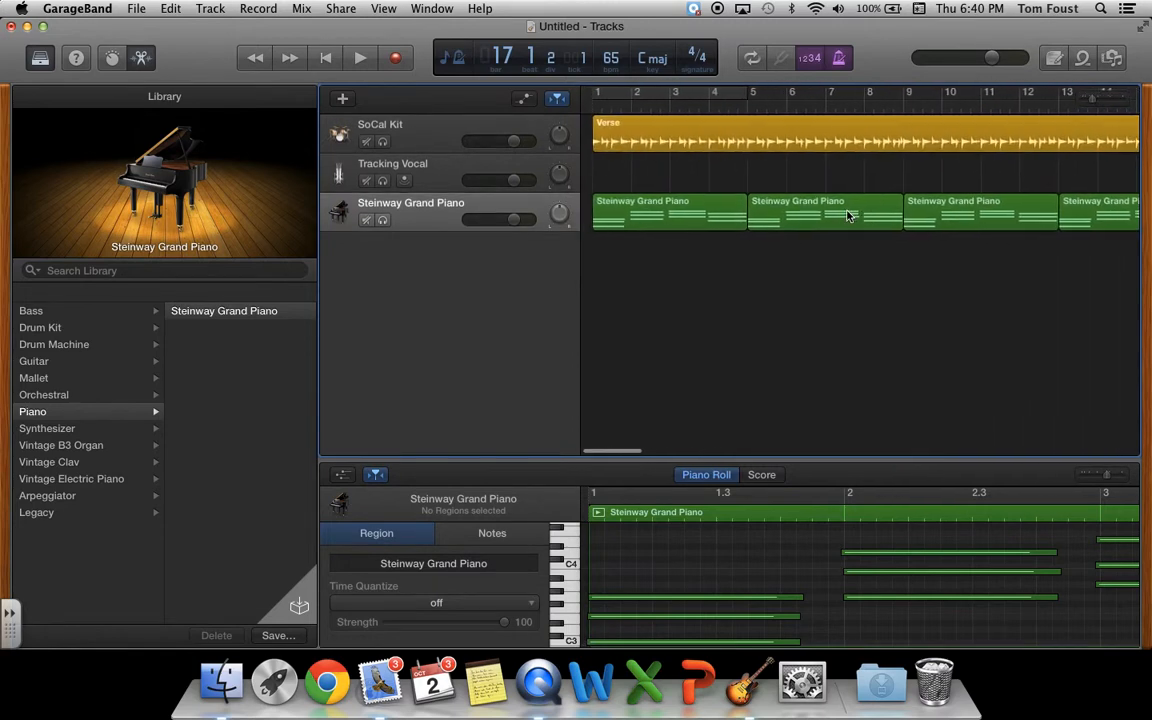
{"action": "scroll", "coordinate": [848, 216], "scroll_direction": "right", "scroll_amount": 5}
{"action": "scroll", "coordinate": [848, 216], "scroll_direction": "left", "scroll_amount": 6}
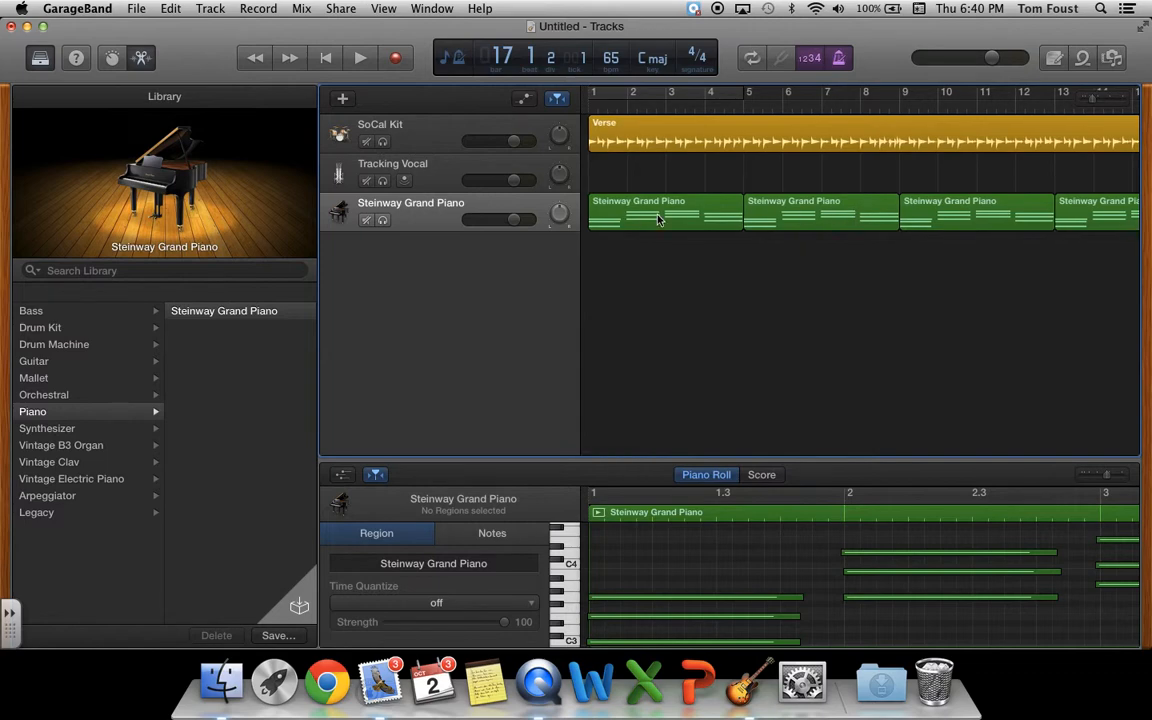
Show the Smart Controls for the Steinway Grand Piano track and turn on its arpeggiator
{"action": "left_click", "coordinate": [414, 218]}
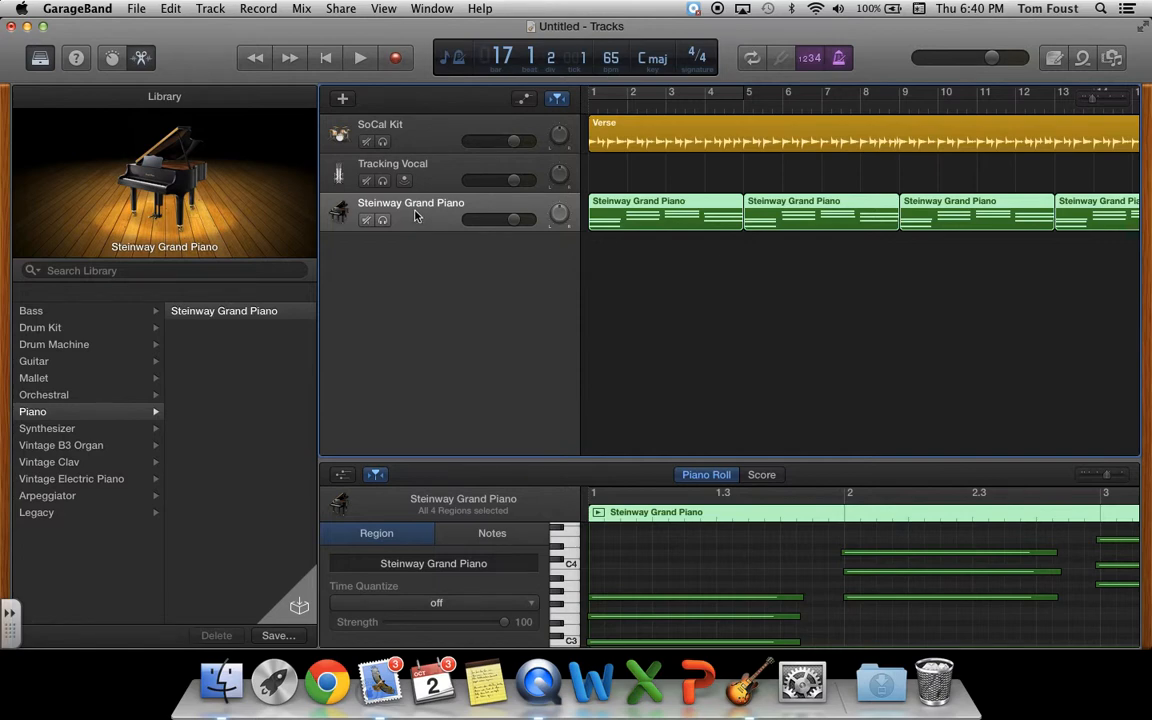
{"action": "left_click", "coordinate": [383, 8]}
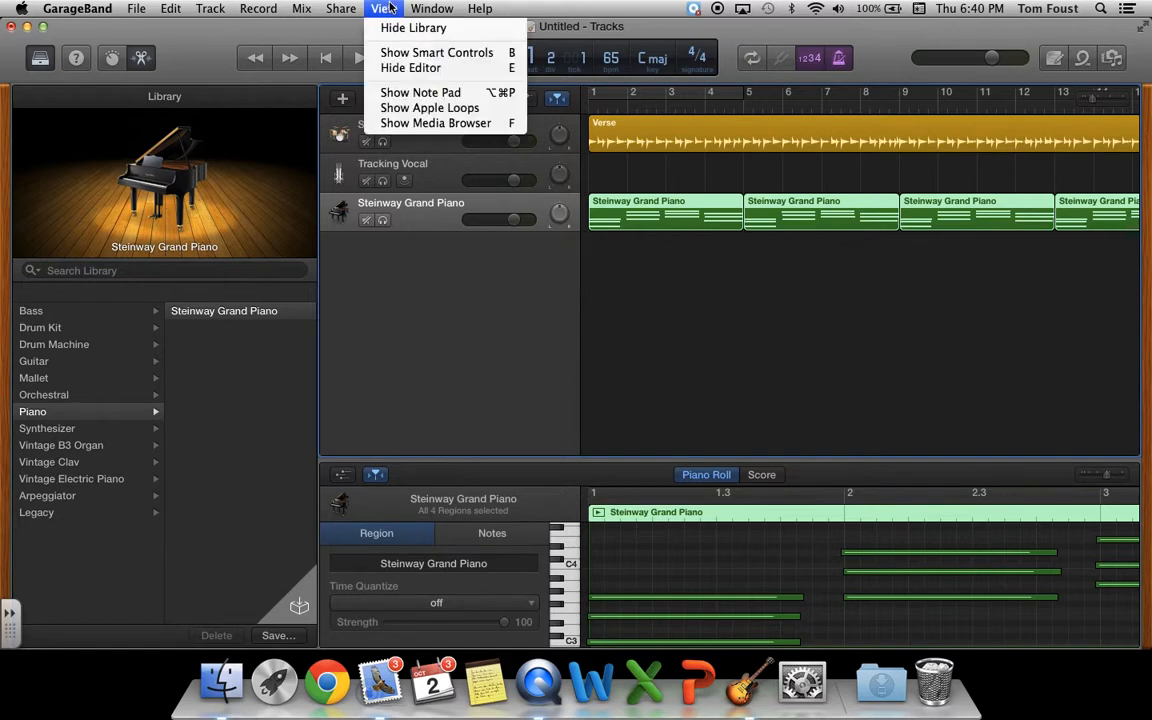
{"action": "left_click", "coordinate": [410, 52]}
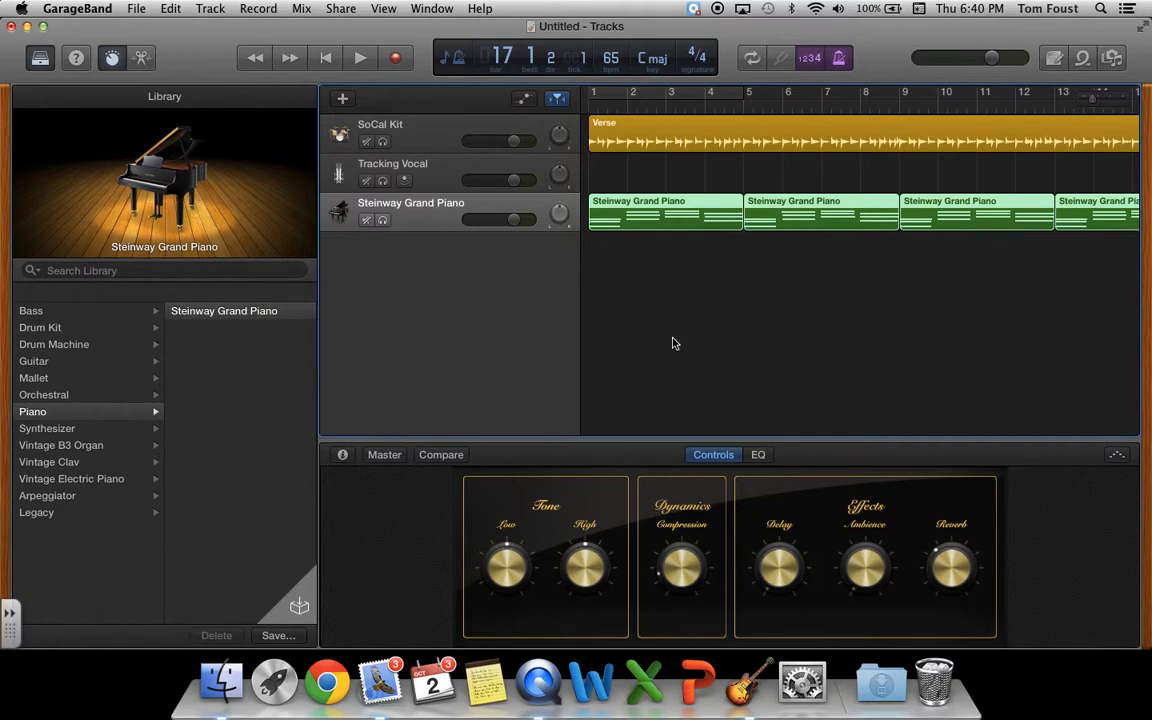
{"action": "left_click", "coordinate": [1117, 457]}
Examine the arpeggiator's presets and its note order, rate and octave range options without choosing one
{"action": "left_click", "coordinate": [1117, 457]}
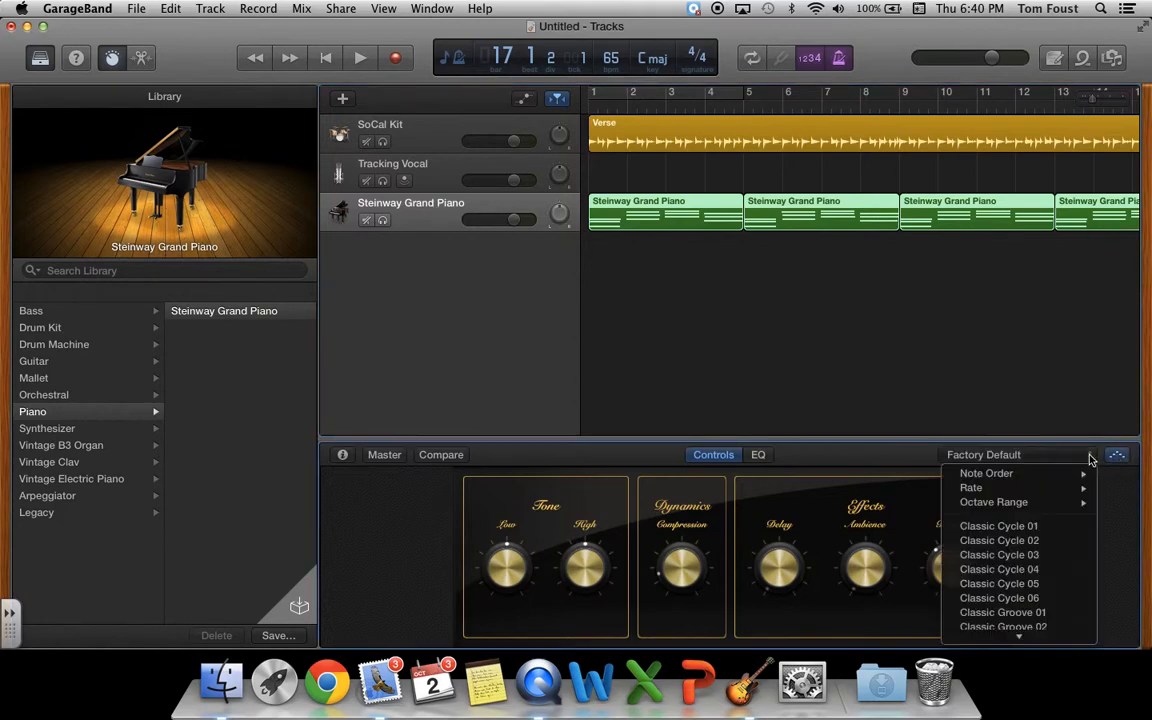
{"action": "mouse_move", "coordinate": [1060, 510]}
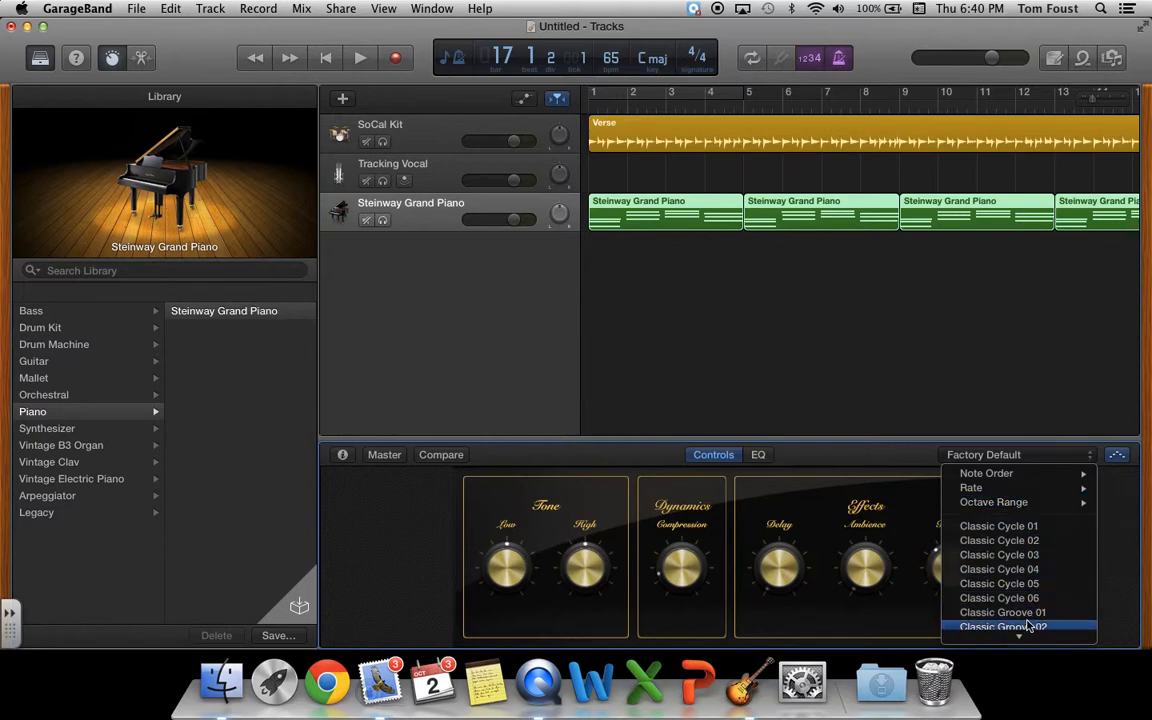
{"action": "mouse_move", "coordinate": [1012, 481]}
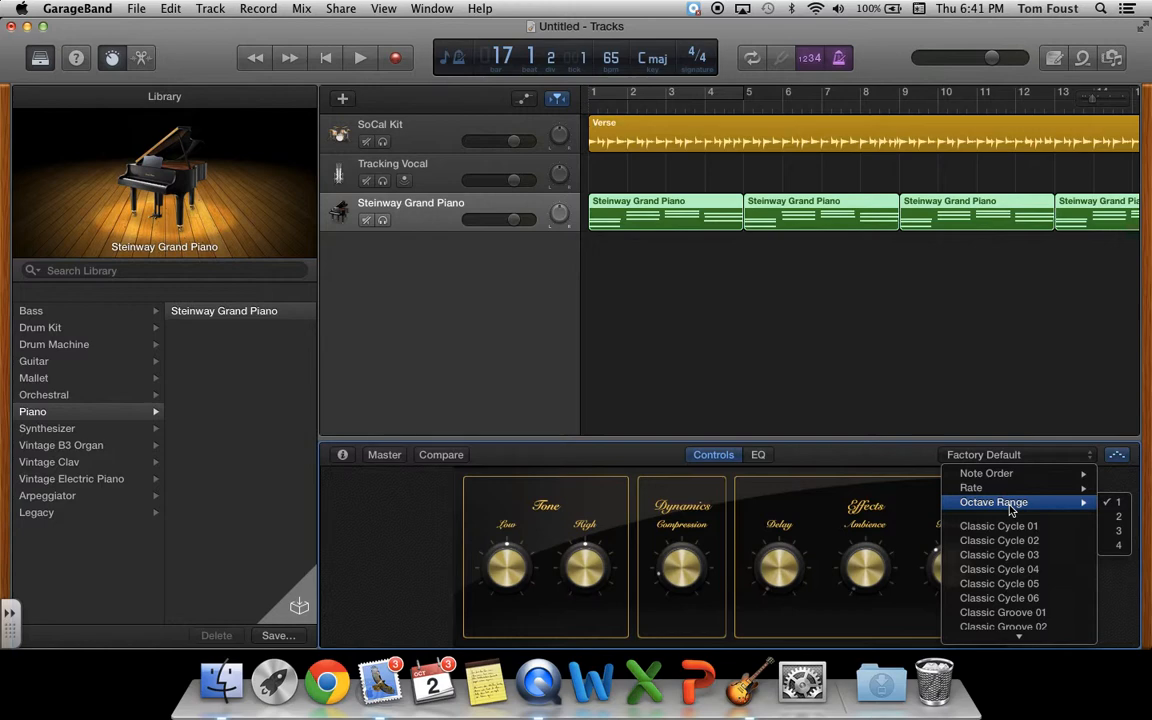
{"action": "key", "text": "Escape"}
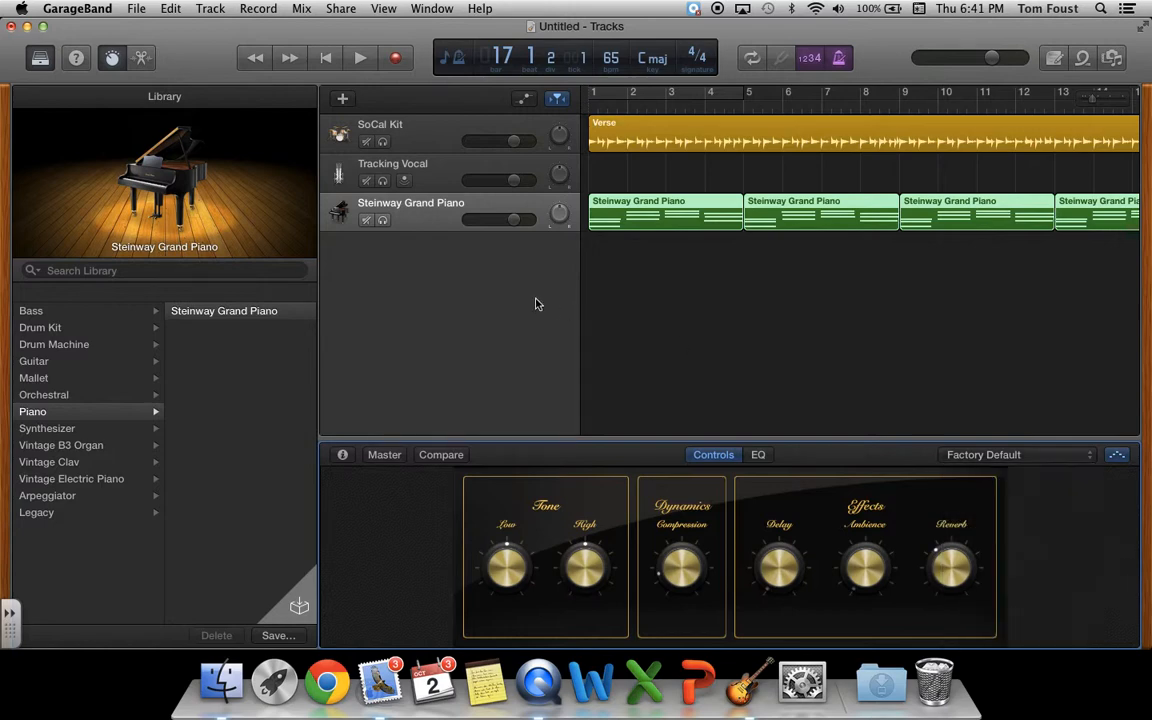